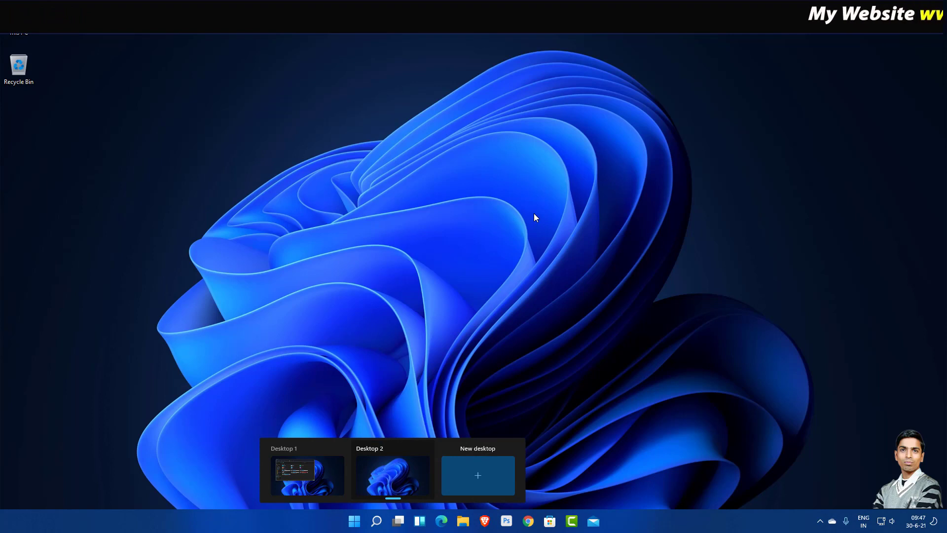
Step: Switch between the Desktop 1 and Desktop 2 virtual desktops and remove Desktop 2
click(319, 478)
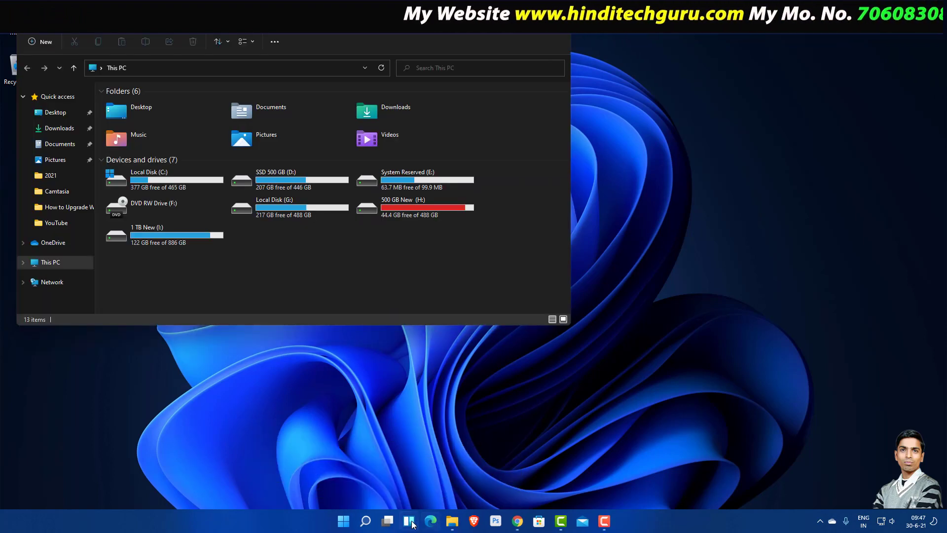
mouse_move(409, 522)
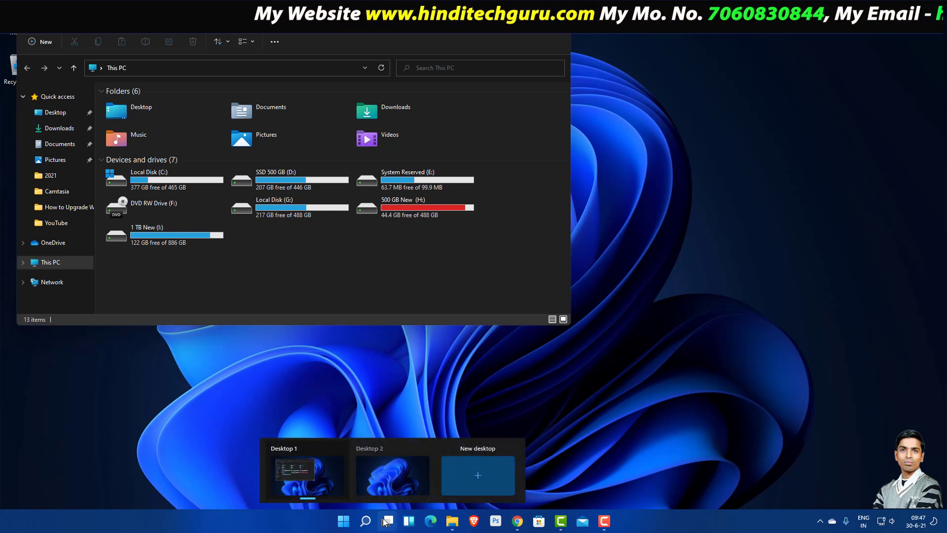
click(404, 481)
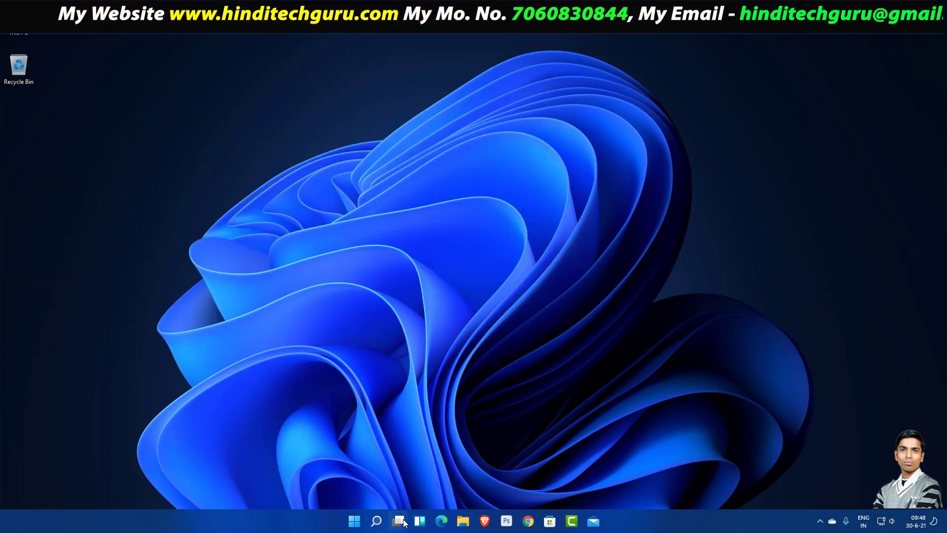
mouse_move(403, 523)
click(432, 448)
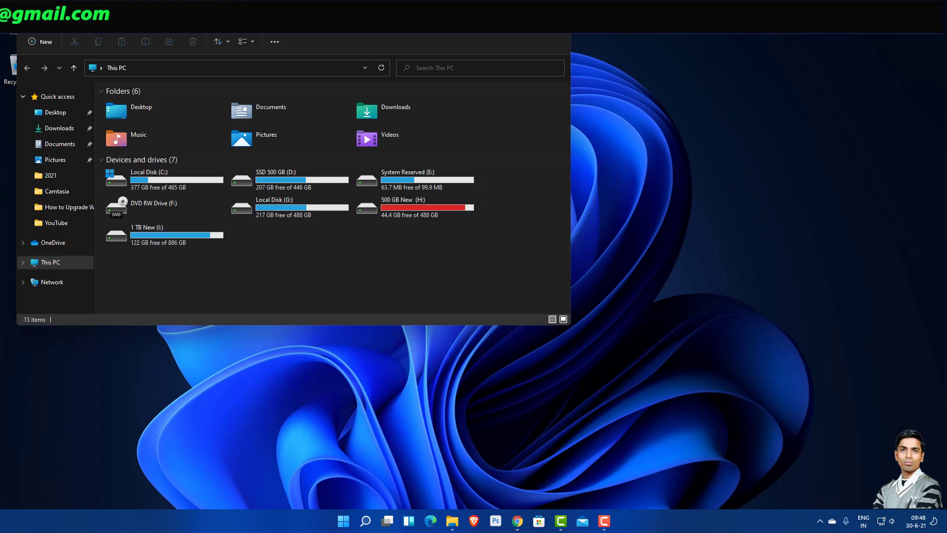
Step: Minimize the This PC window and open the widgets board to look over its widgets
click(452, 521)
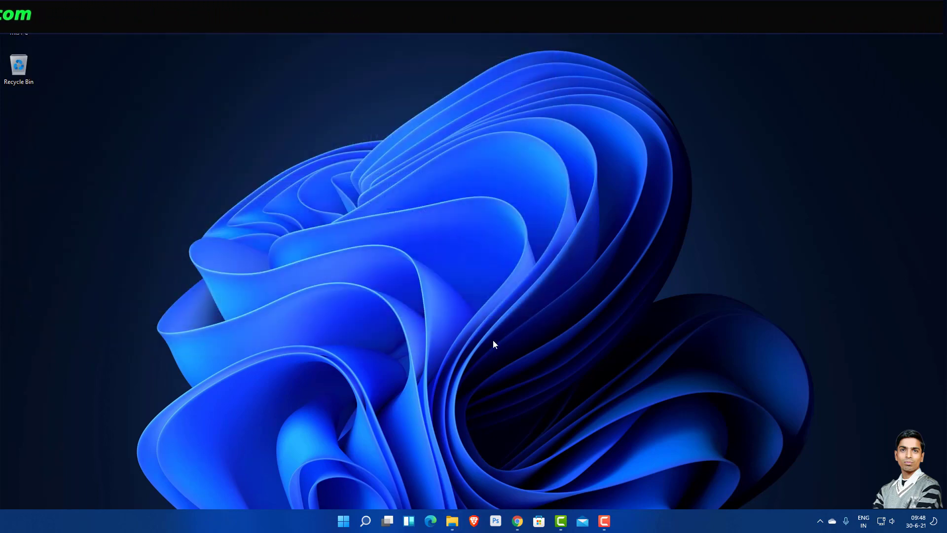
click(409, 522)
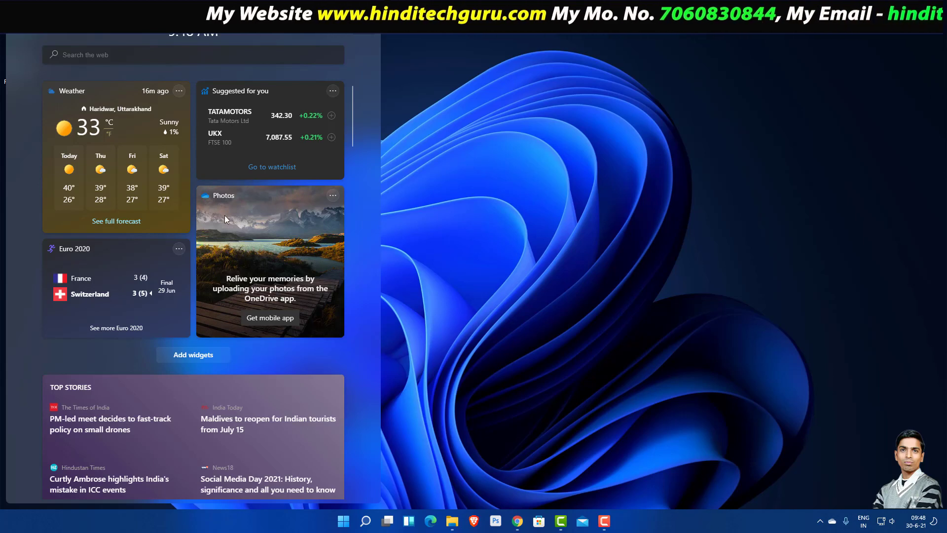
scroll(233, 232, down, 2)
scroll(198, 227, up, 2)
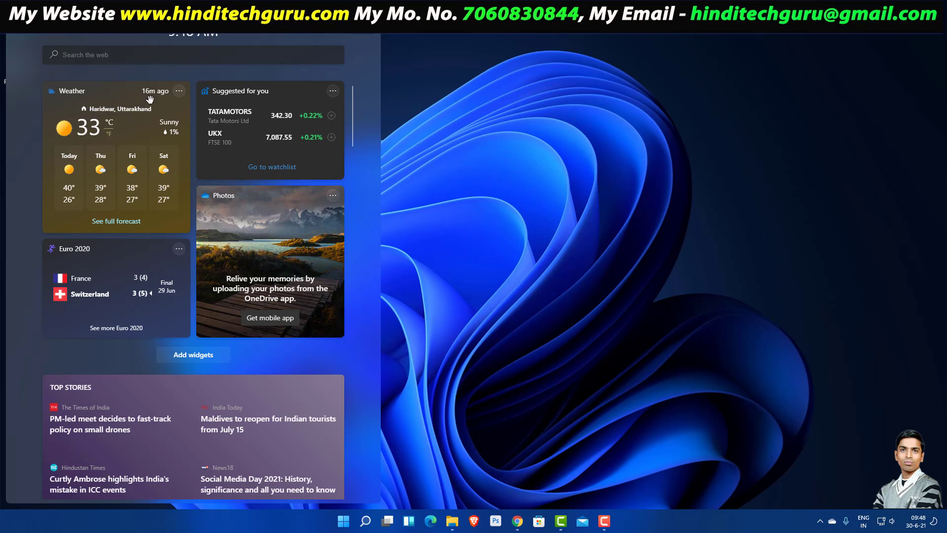
Step: View the Weather widget's customization options and leave them without saving
click(178, 92)
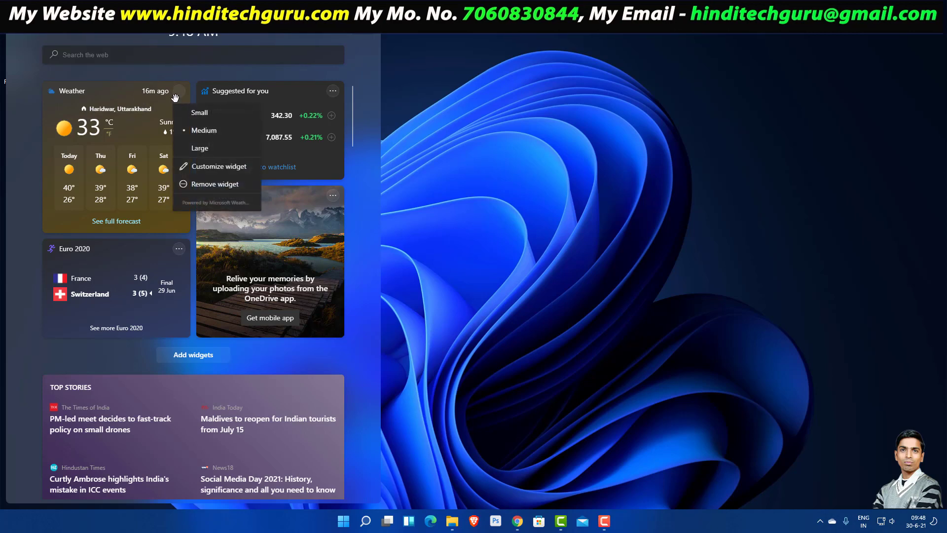
click(213, 167)
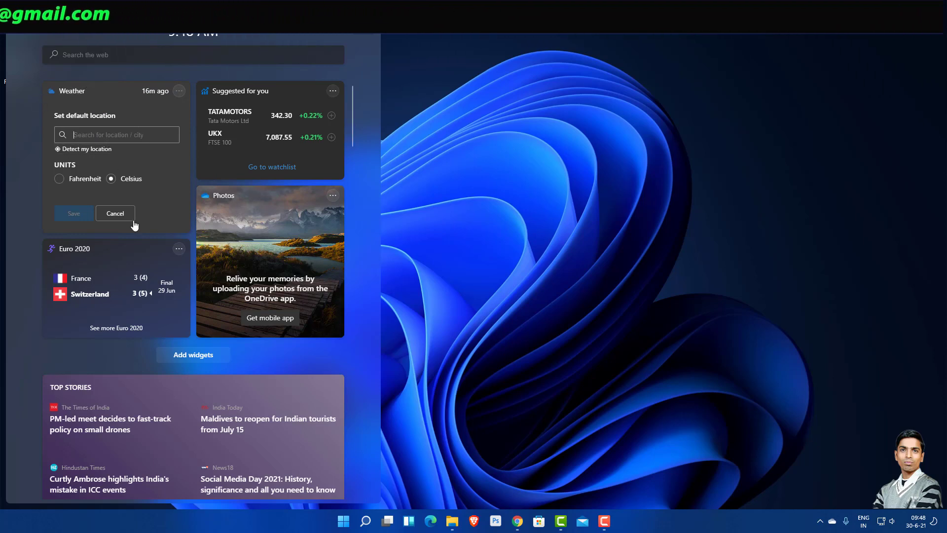
click(118, 214)
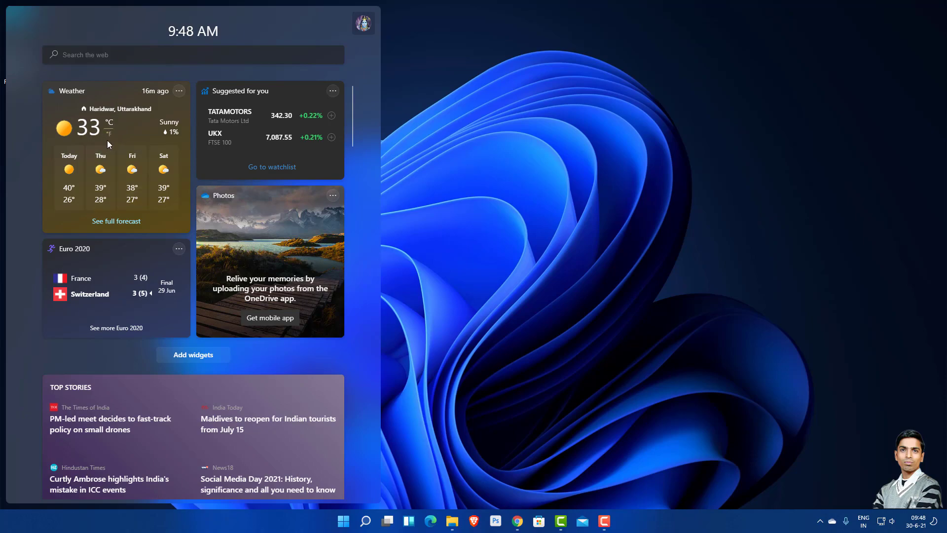
Step: Browse the news feed below the widgets and open the page for managing news and interests through the widget settings
scroll(128, 188, down, 5)
scroll(144, 224, down, 15)
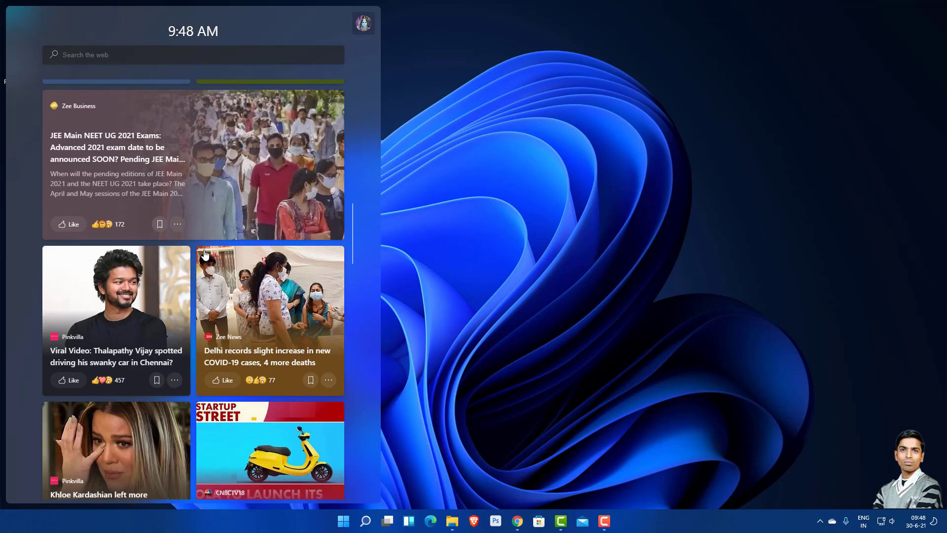
scroll(192, 266, down, 20)
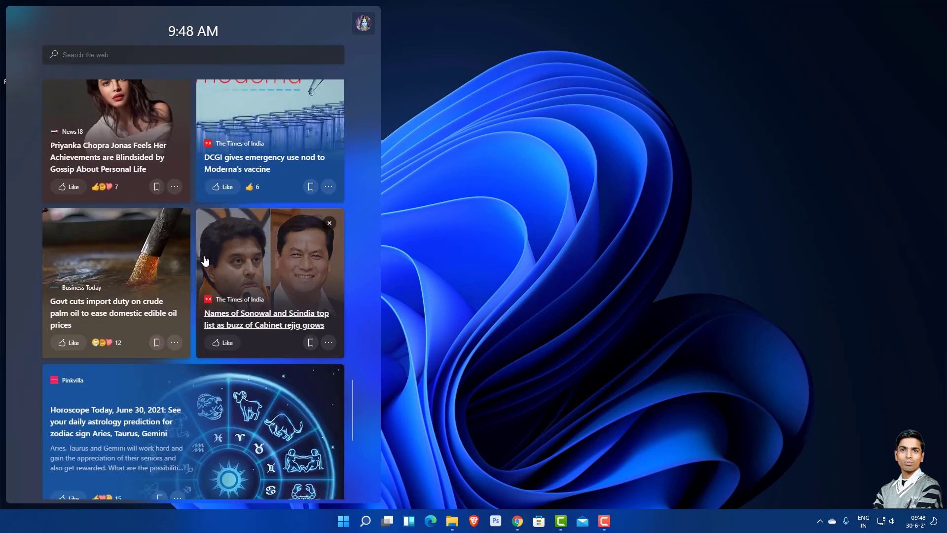
scroll(98, 284, down, 15)
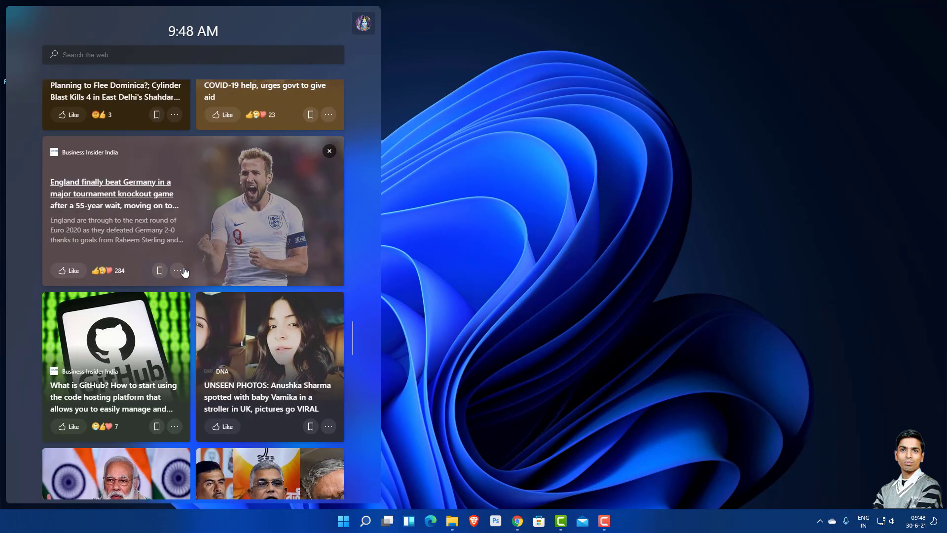
click(363, 23)
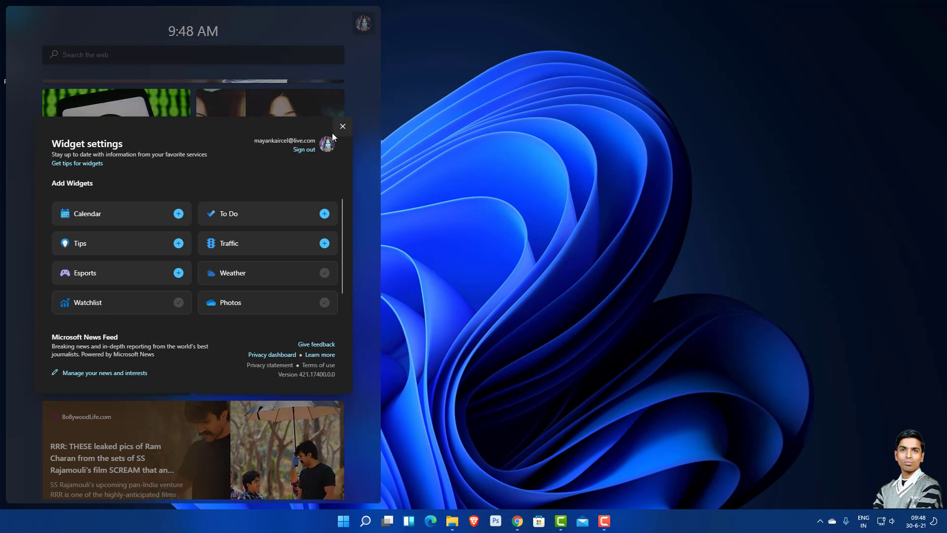
click(146, 373)
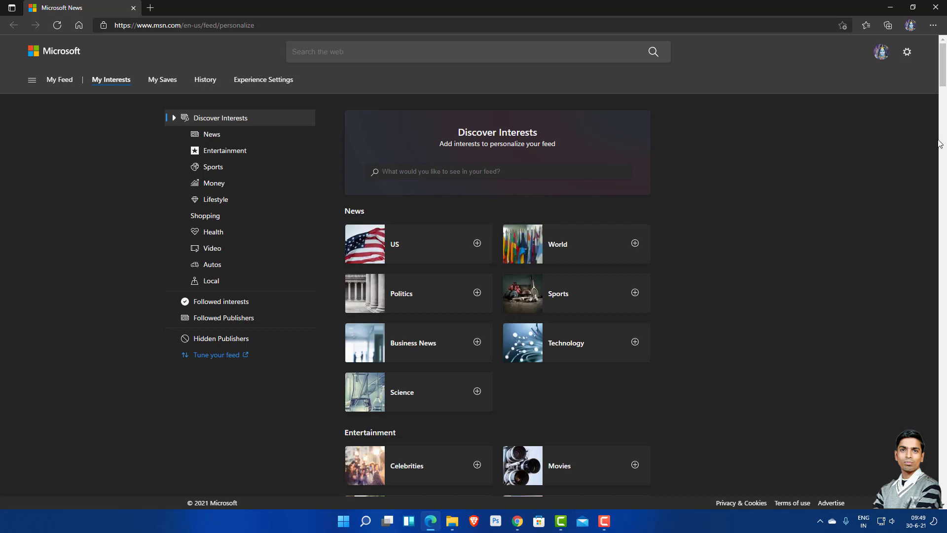
Step: Set the Microsoft News page's language and content to Hindi for India and close the browser
click(908, 52)
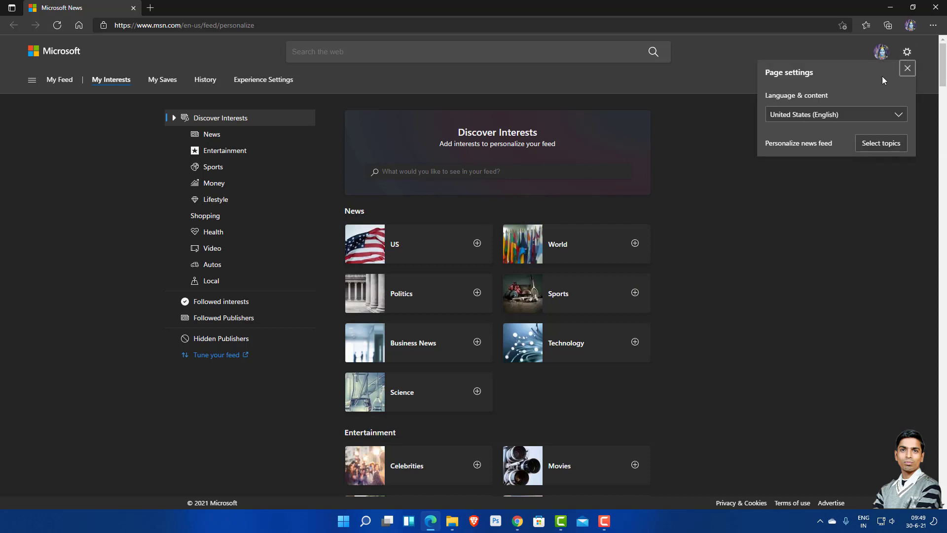
click(848, 119)
scroll(820, 226, up, 5)
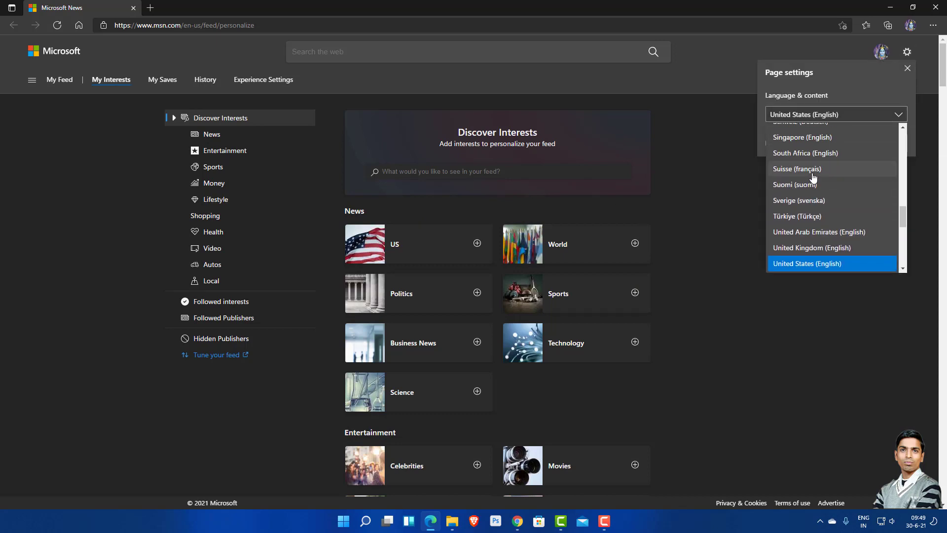
click(818, 217)
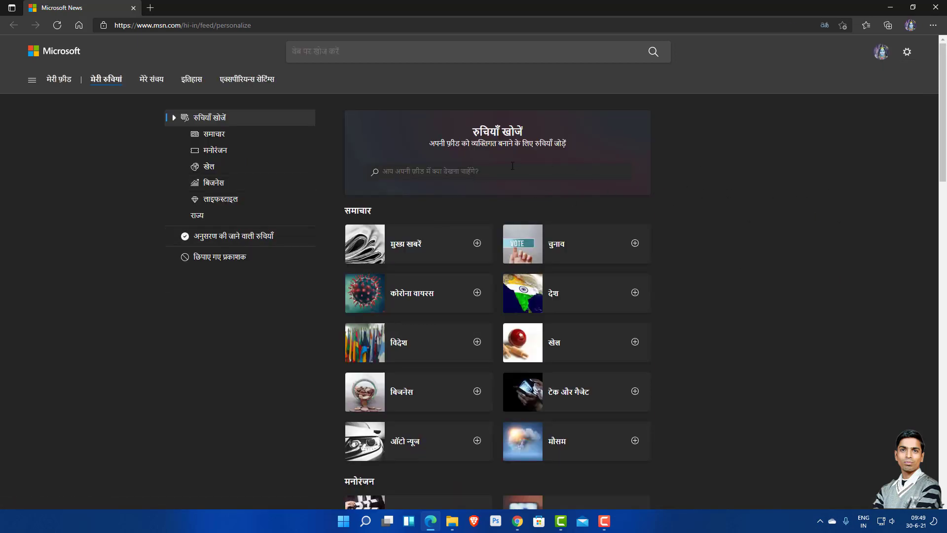
click(936, 7)
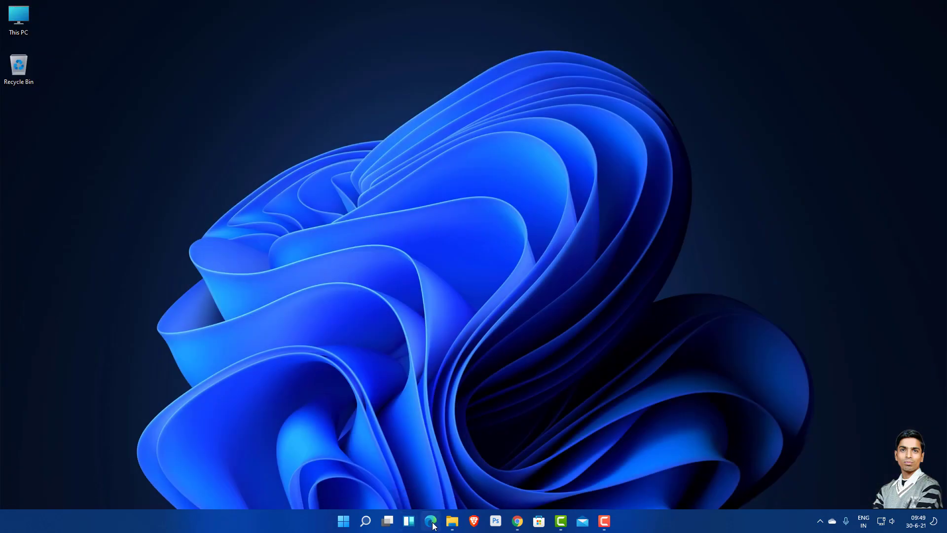
Step: Bring up the open TechSmith Camtasia folder window and close it
mouse_move(448, 523)
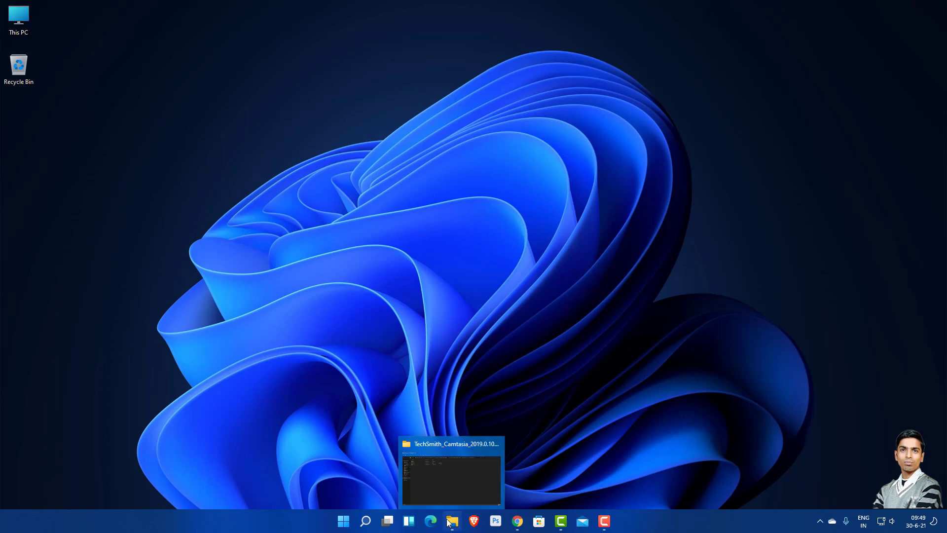
click(449, 523)
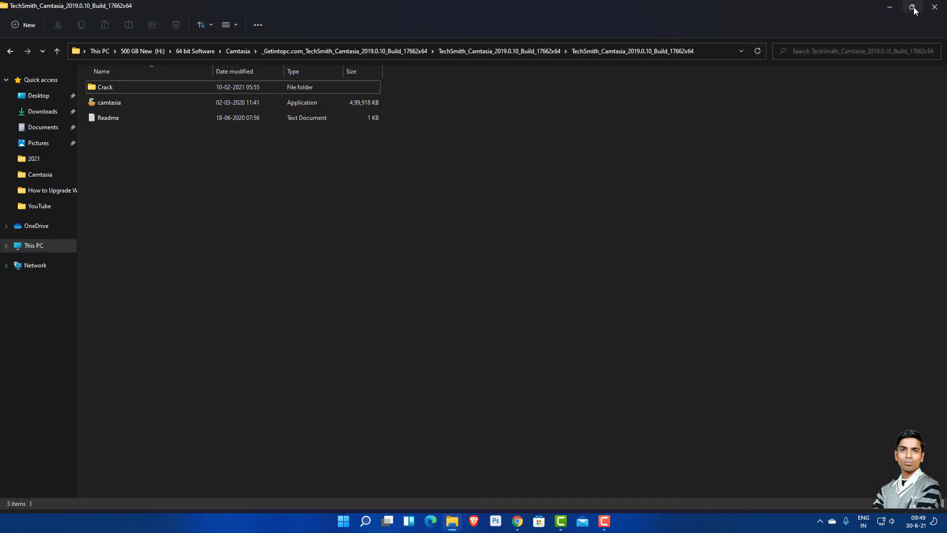
click(936, 7)
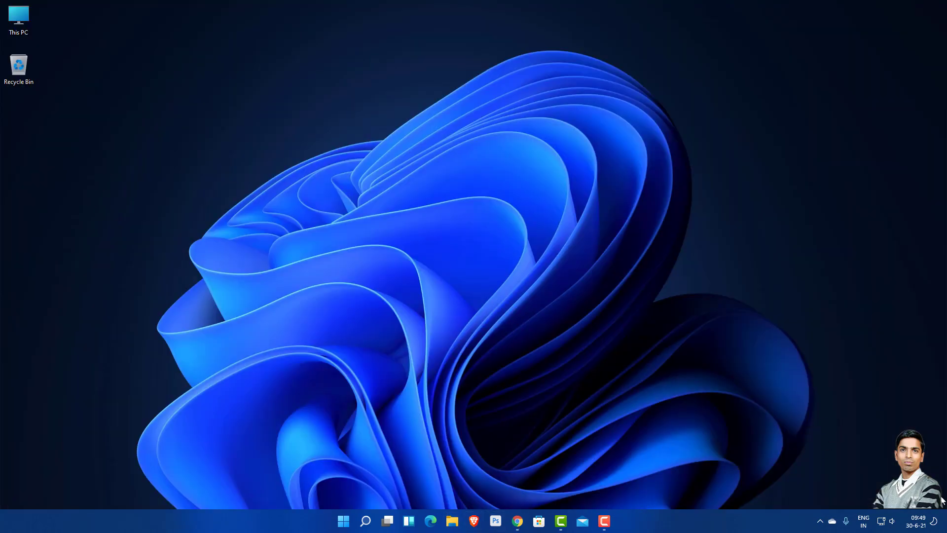
Step: View the quick settings in edit mode, followed by the notifications with the calendar, and dismiss them
click(883, 522)
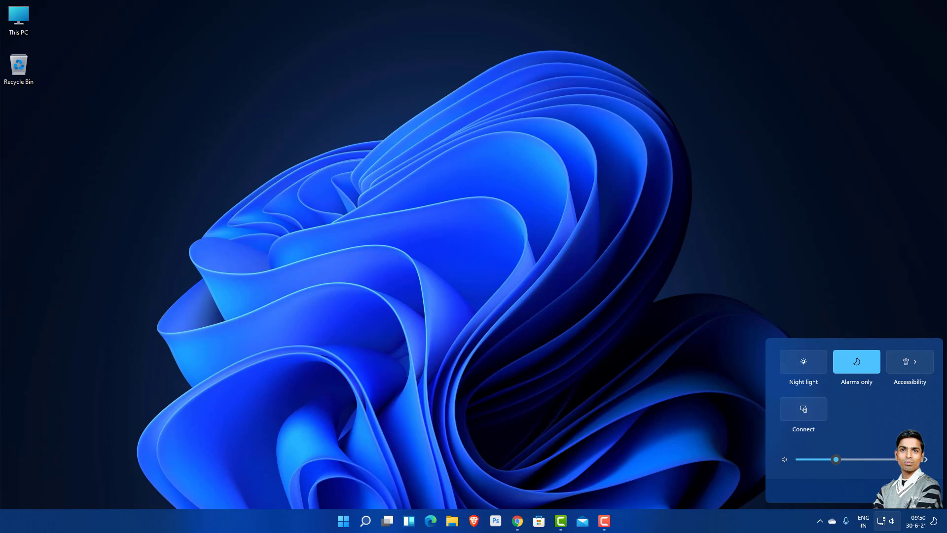
click(910, 491)
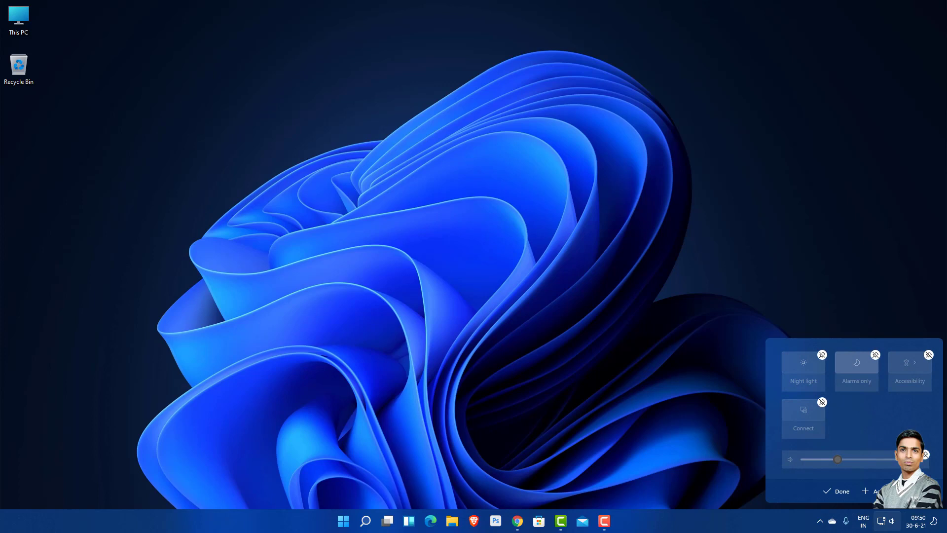
click(918, 521)
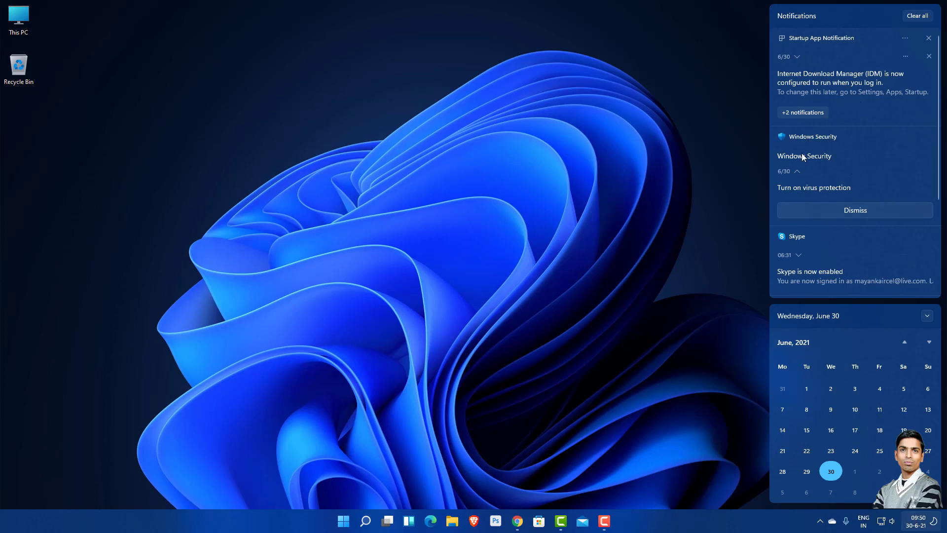
click(552, 207)
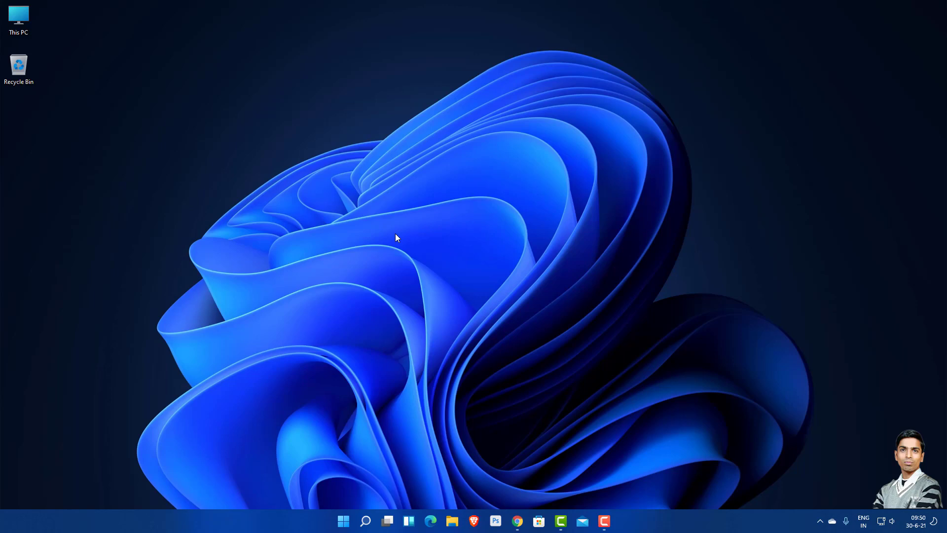
Step: Refresh the desktop twice through its extended set of desktop options
right_click(321, 138)
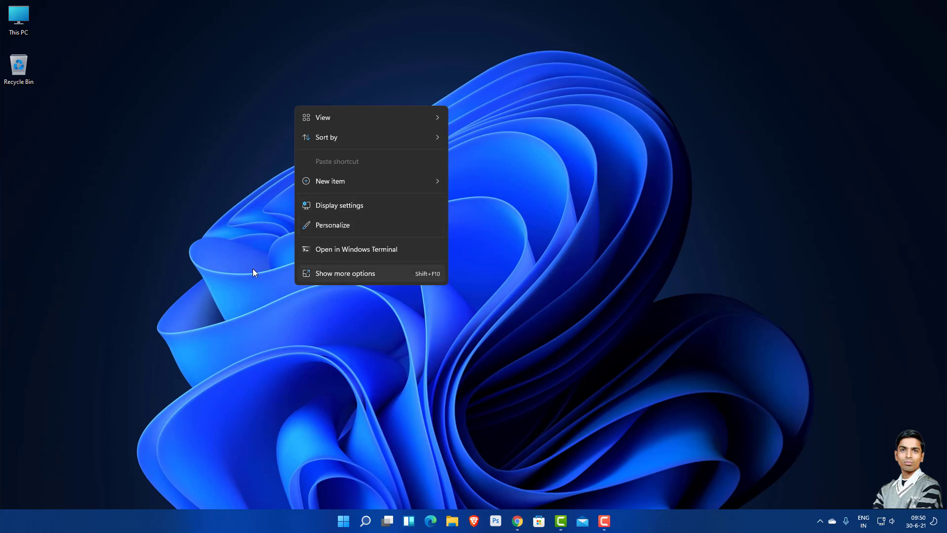
click(354, 274)
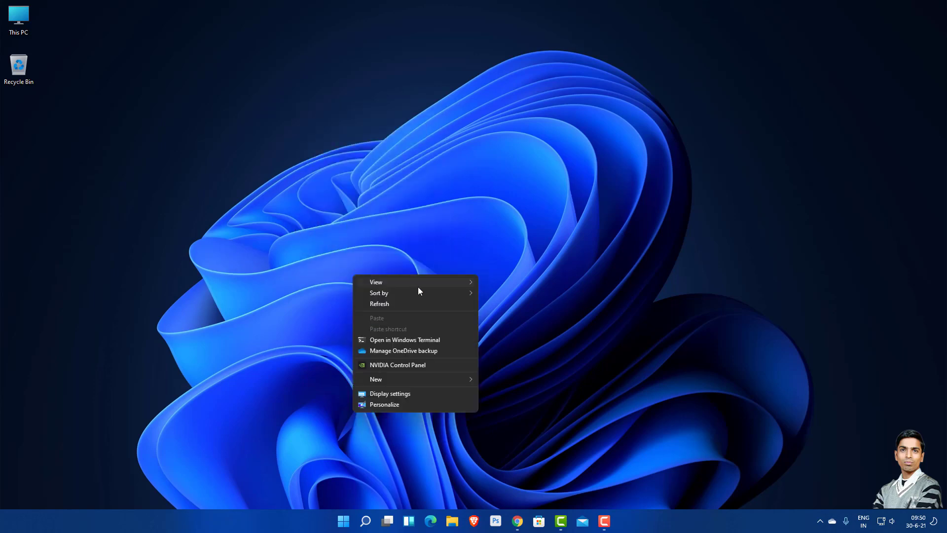
click(397, 303)
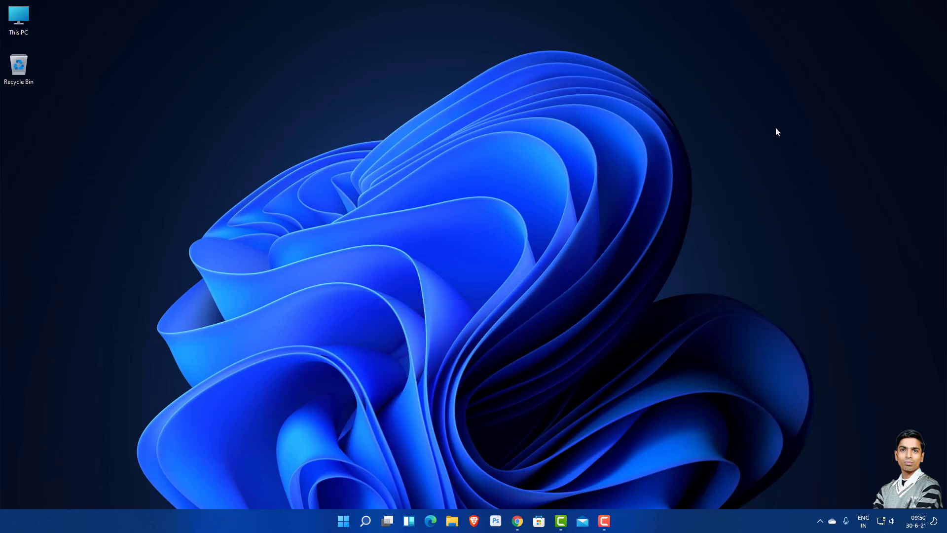
right_click(772, 111)
click(825, 281)
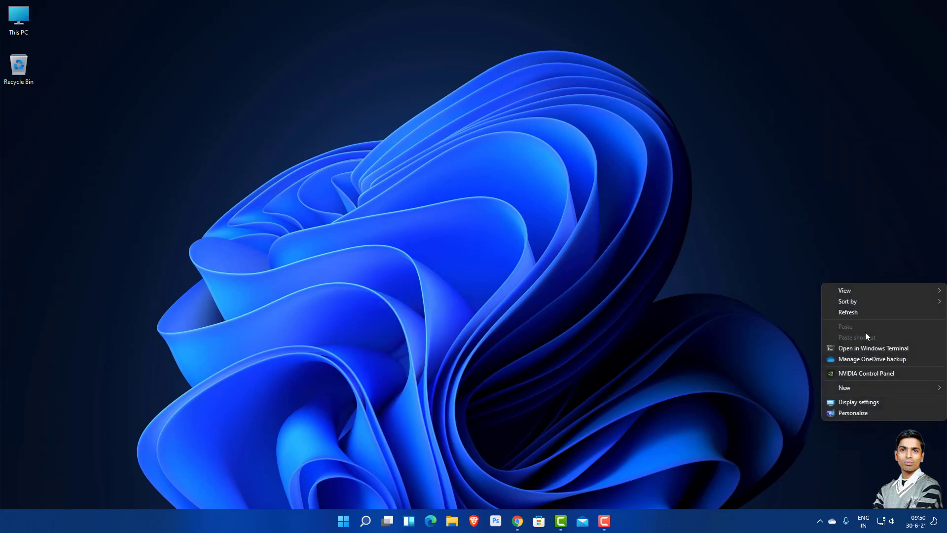
click(849, 312)
Step: Open the desktop background personalization settings, browse the Pictures folder for a photo, and cancel without choosing one
right_click(265, 117)
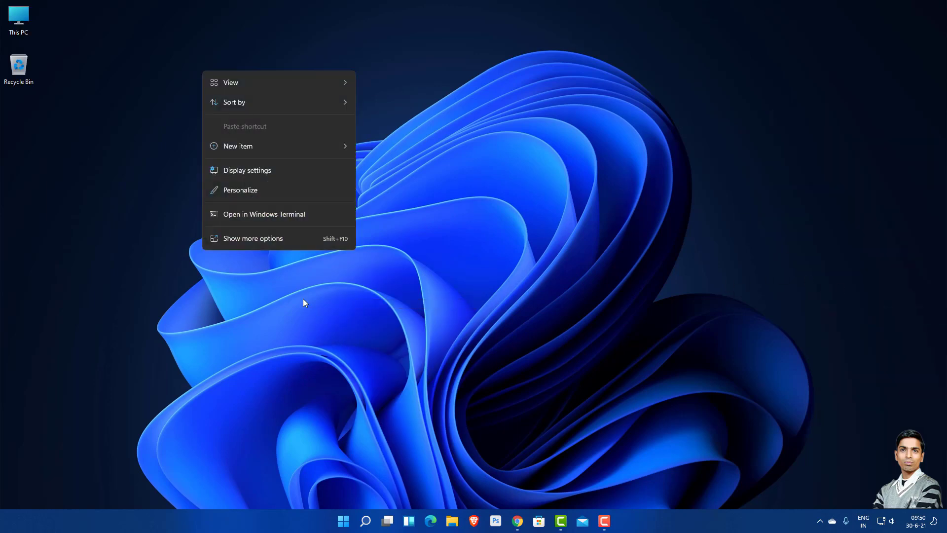
click(254, 197)
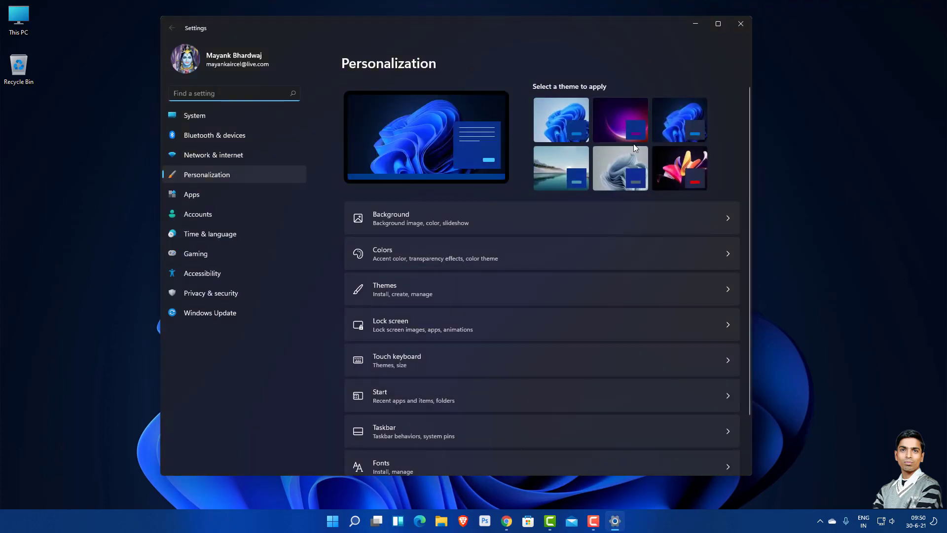
click(485, 223)
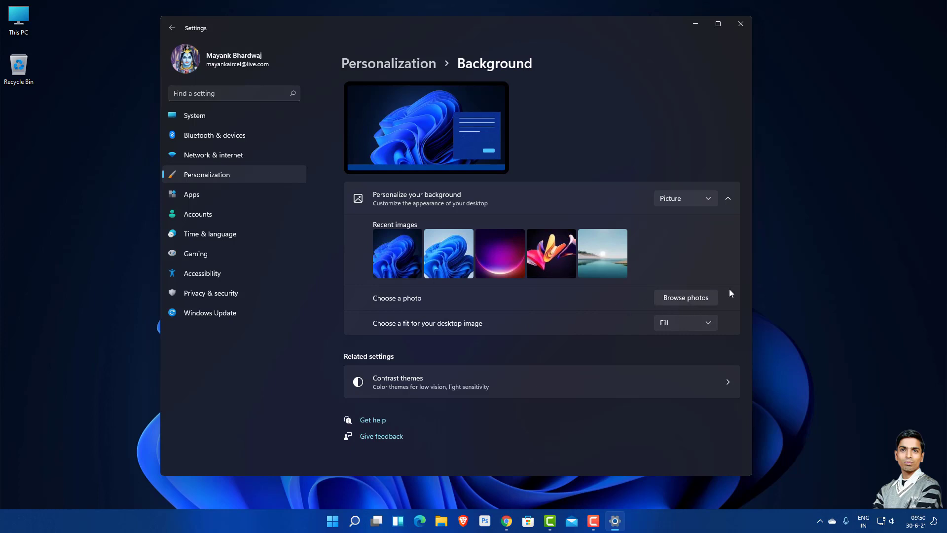
click(710, 298)
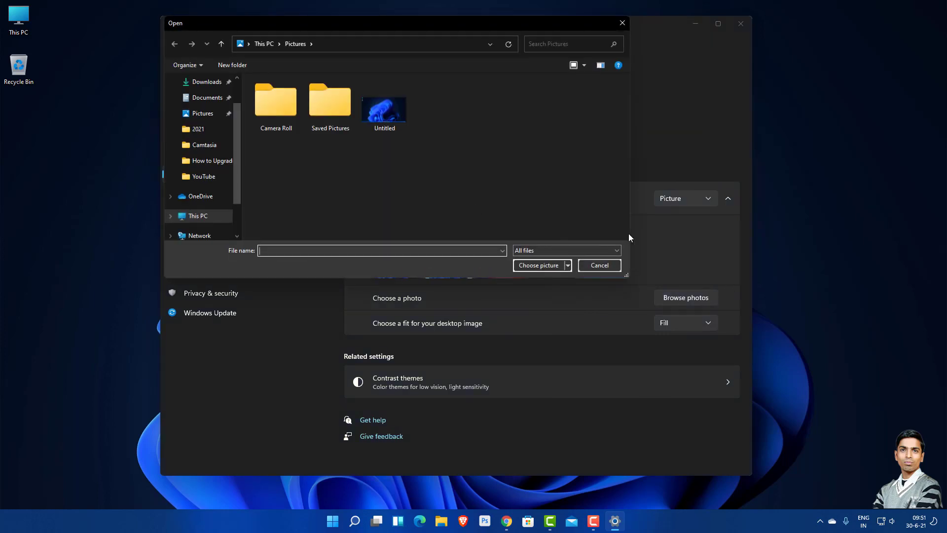
click(614, 264)
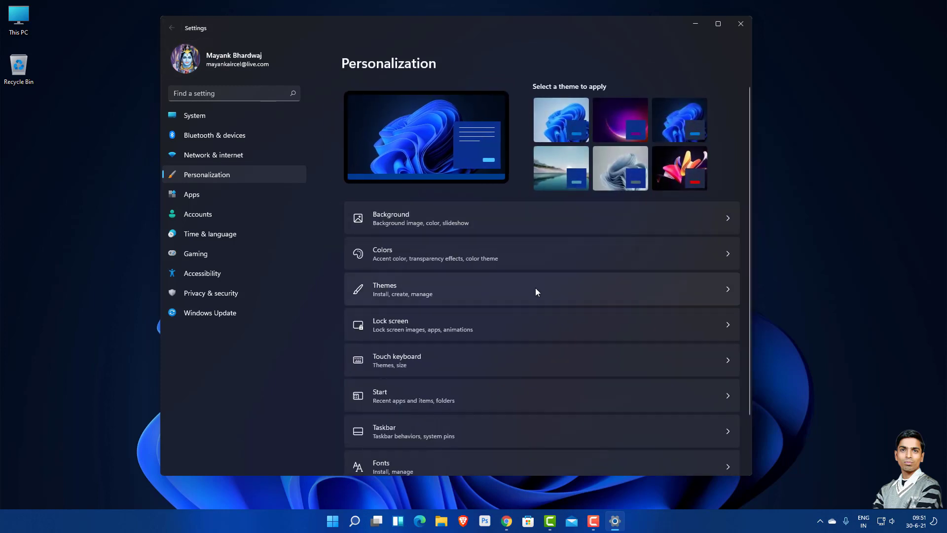
Step: Open the Colors personalization settings, switch the color mode to Light and set it back to Dark
click(525, 242)
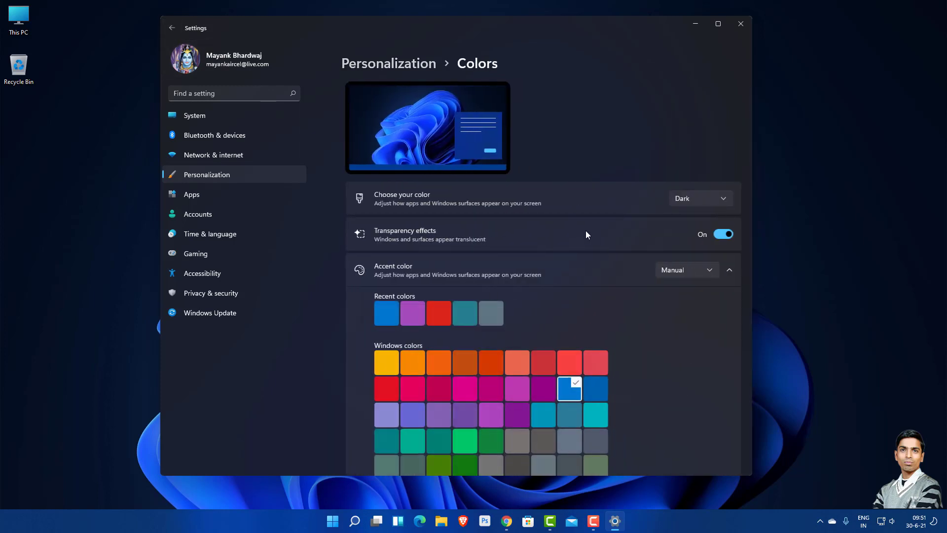
click(707, 198)
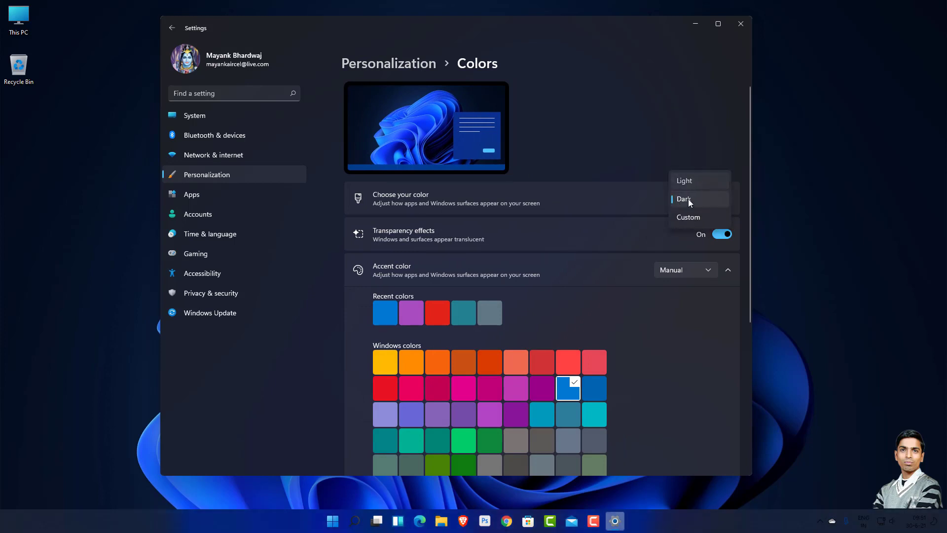
click(690, 181)
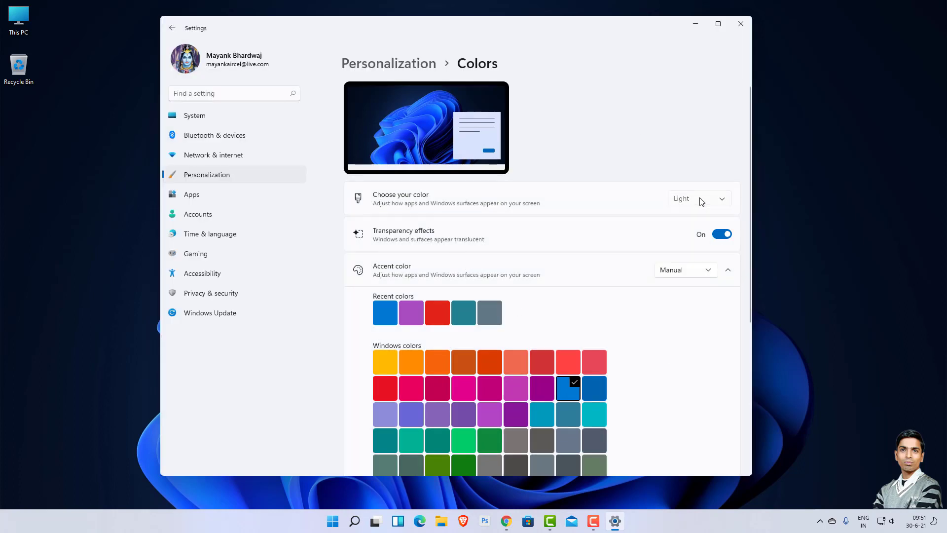
click(701, 200)
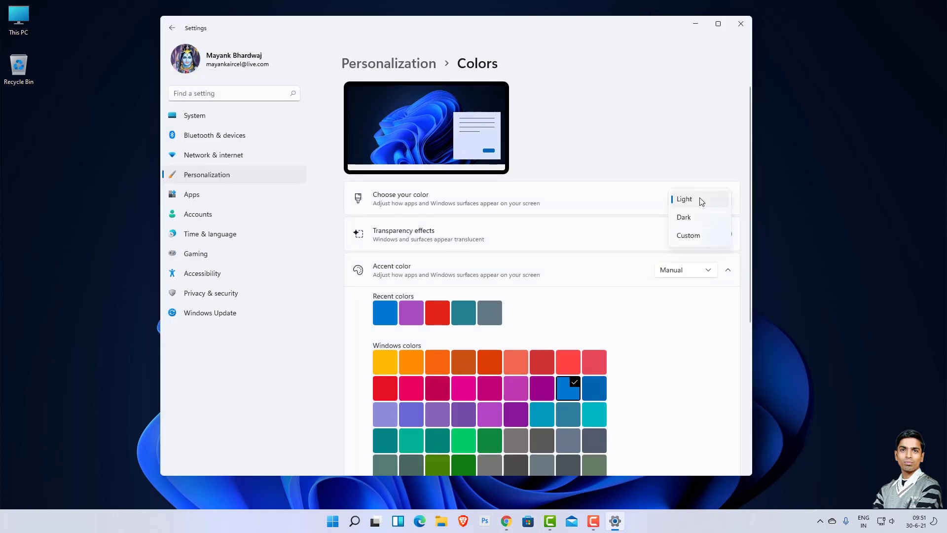
click(684, 217)
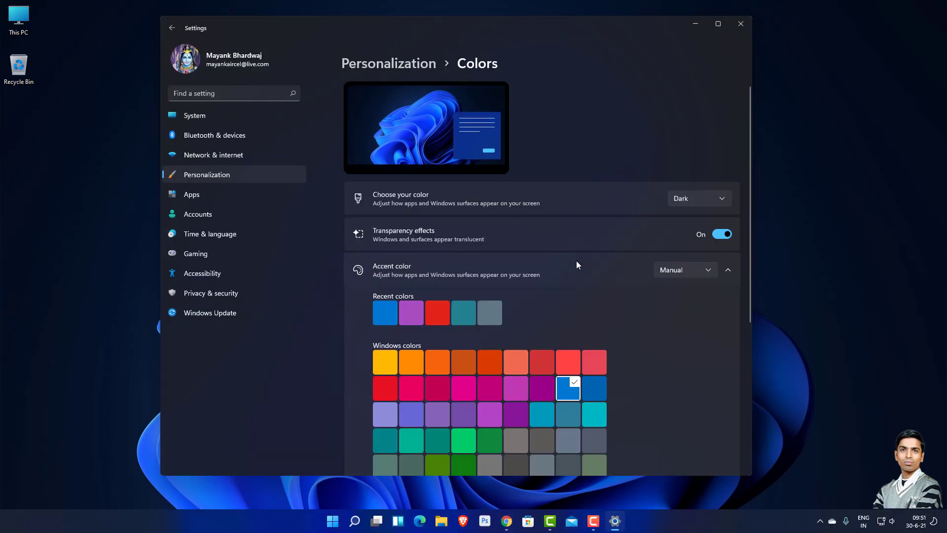
Step: Review the accent color options in the Colors settings, followed by the Lock screen settings, and return to the Personalization overview
scroll(581, 257, down, 3)
scroll(692, 284, down, 3)
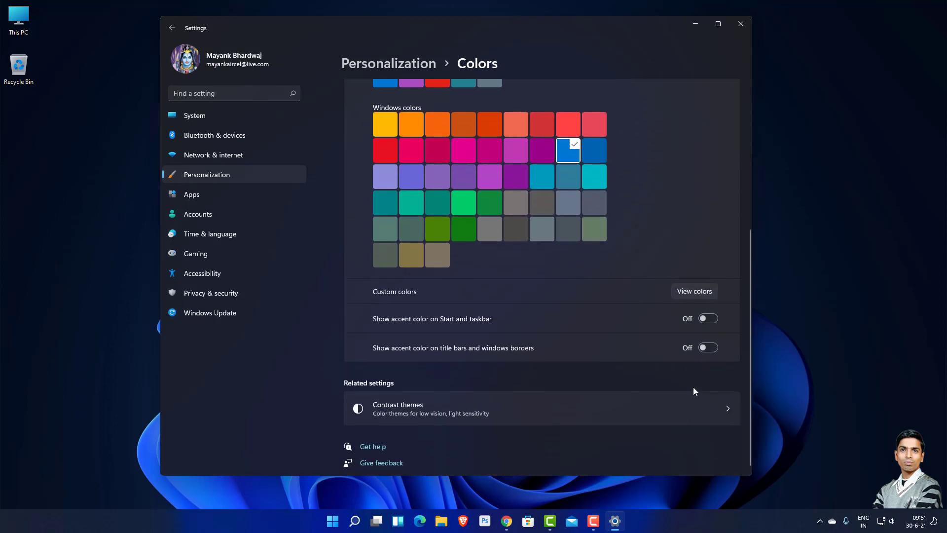
scroll(537, 239, up, 3)
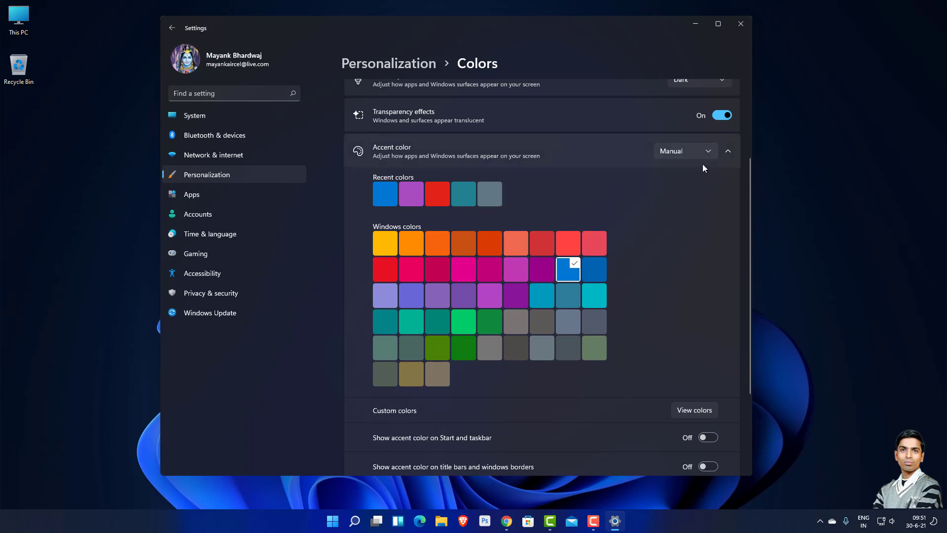
scroll(656, 394, down, 3)
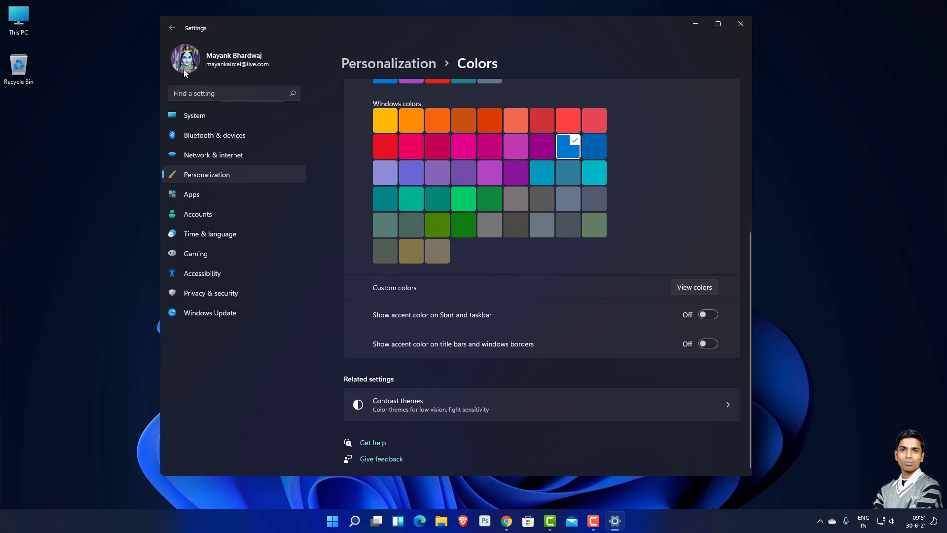
click(171, 28)
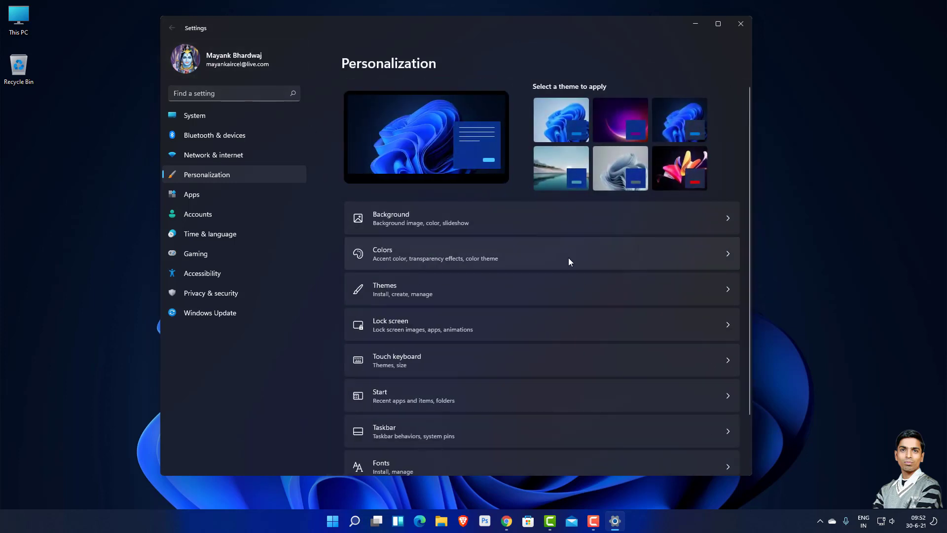
click(481, 327)
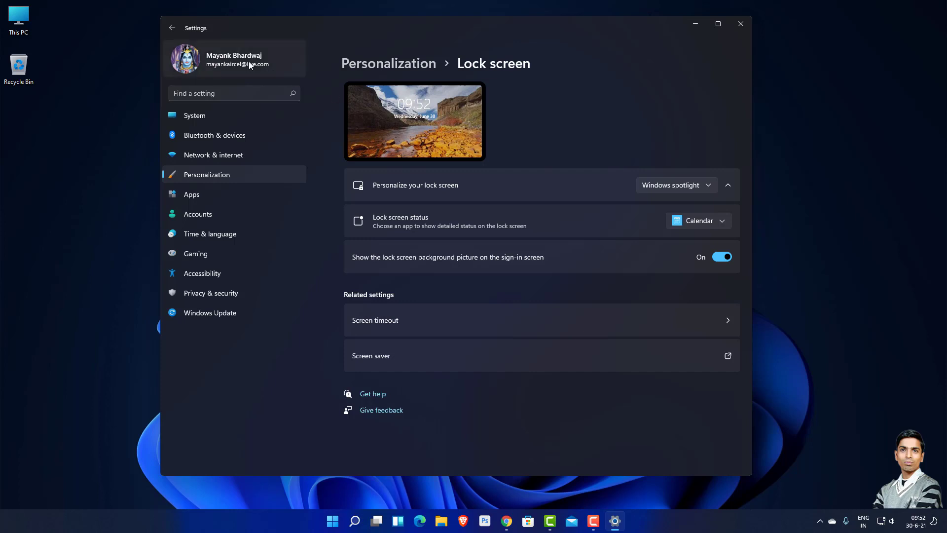
click(171, 29)
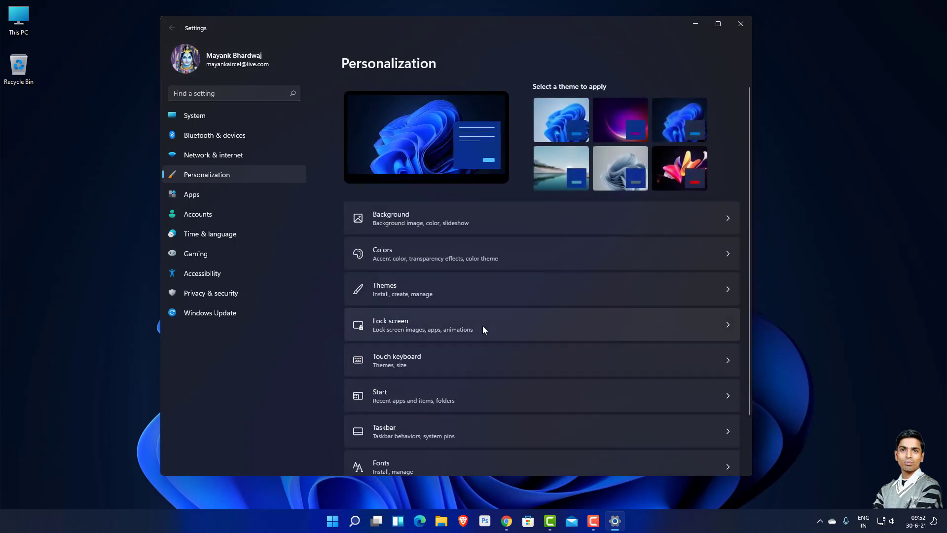
Step: Open the Touch keyboard personalization settings and look over the available keyboard themes
scroll(495, 375, down, 1)
scroll(494, 378, down, 2)
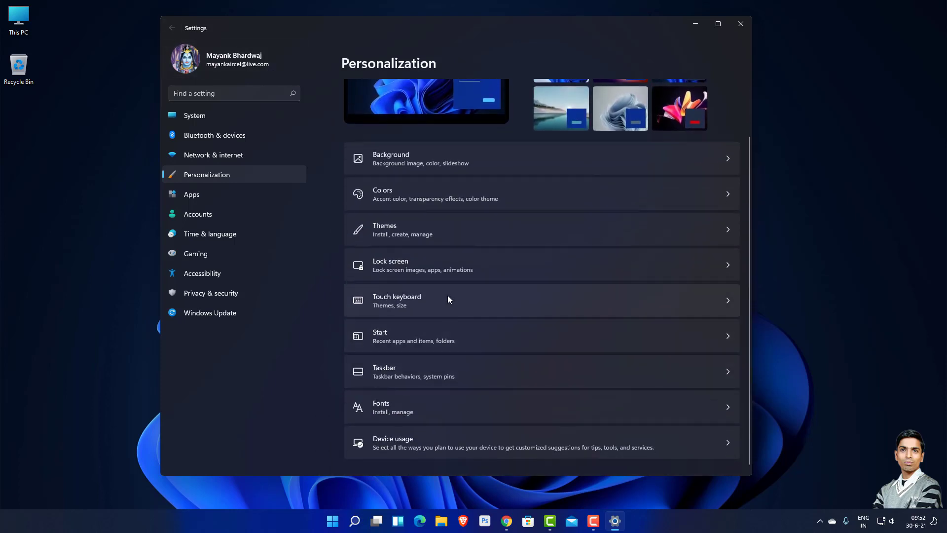
click(552, 276)
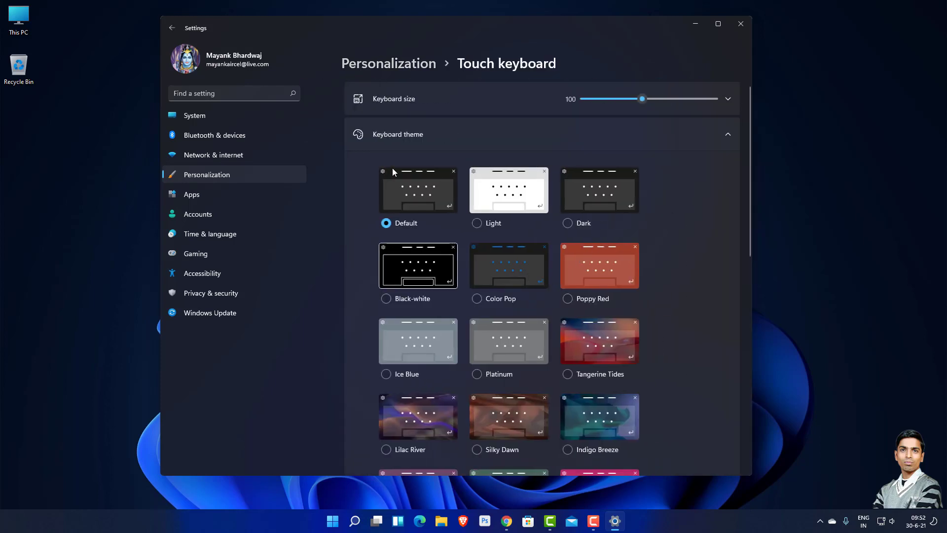
scroll(576, 291, down, 5)
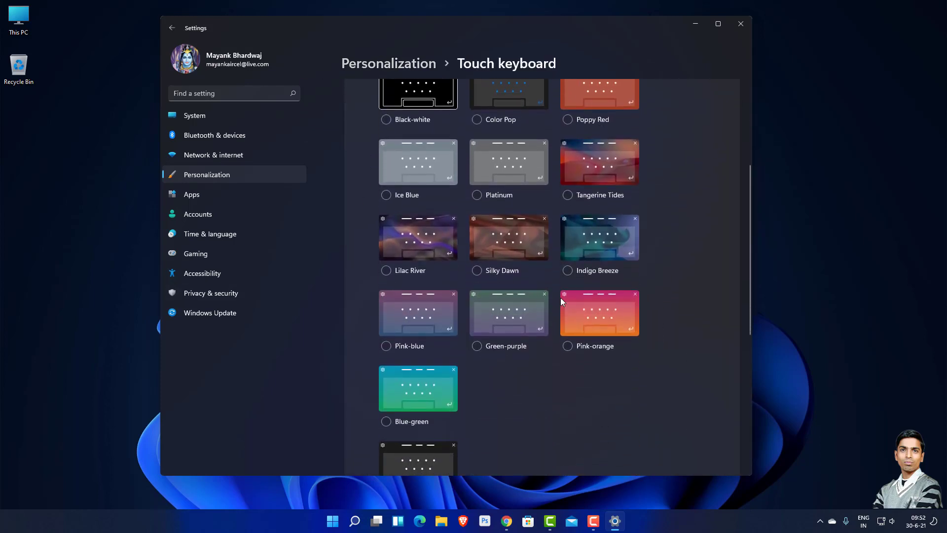
scroll(523, 276, up, 7)
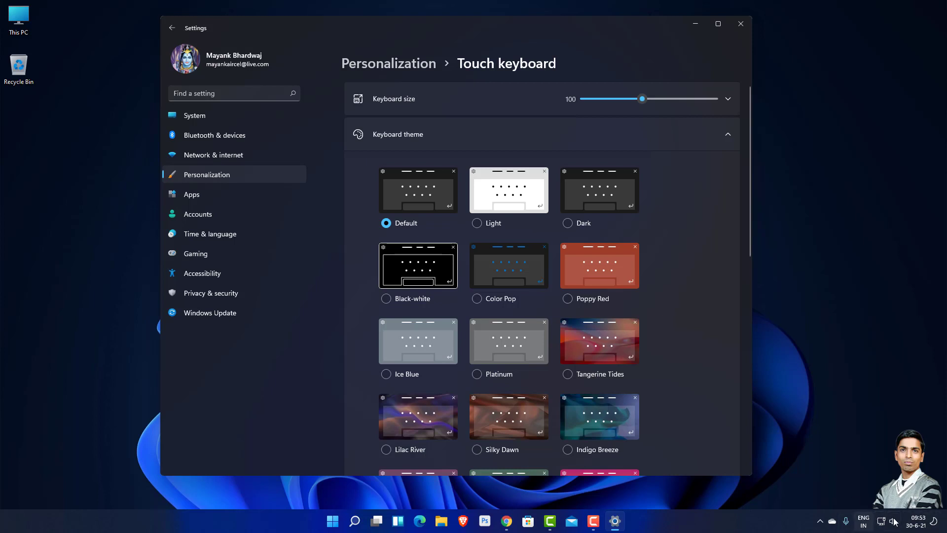
Step: Turn on the Touch keyboard corner icon in the taskbar settings and return to the Touch keyboard settings
right_click(787, 524)
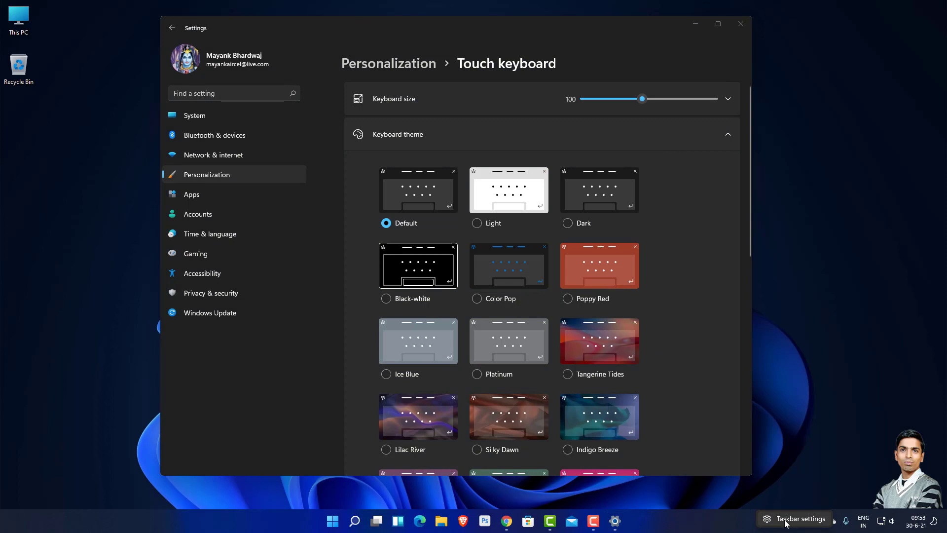
click(787, 523)
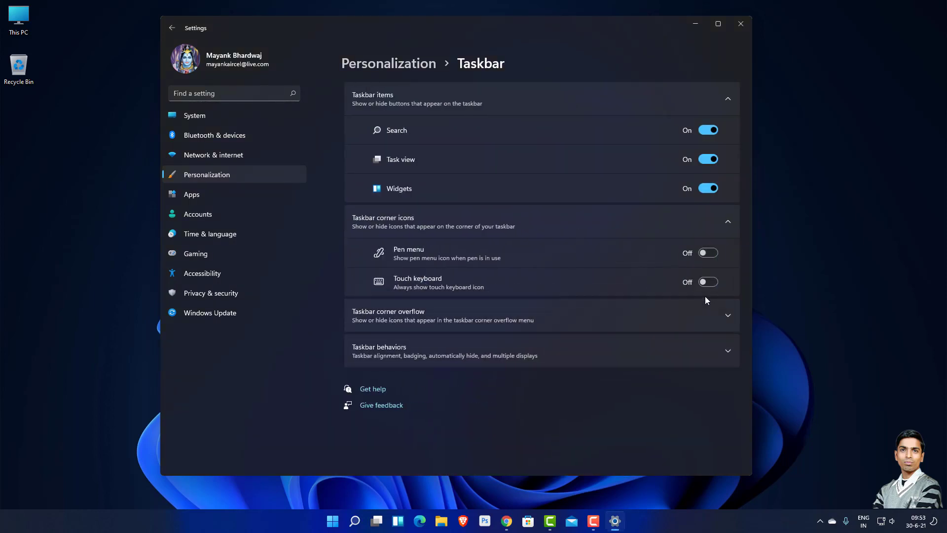
click(707, 283)
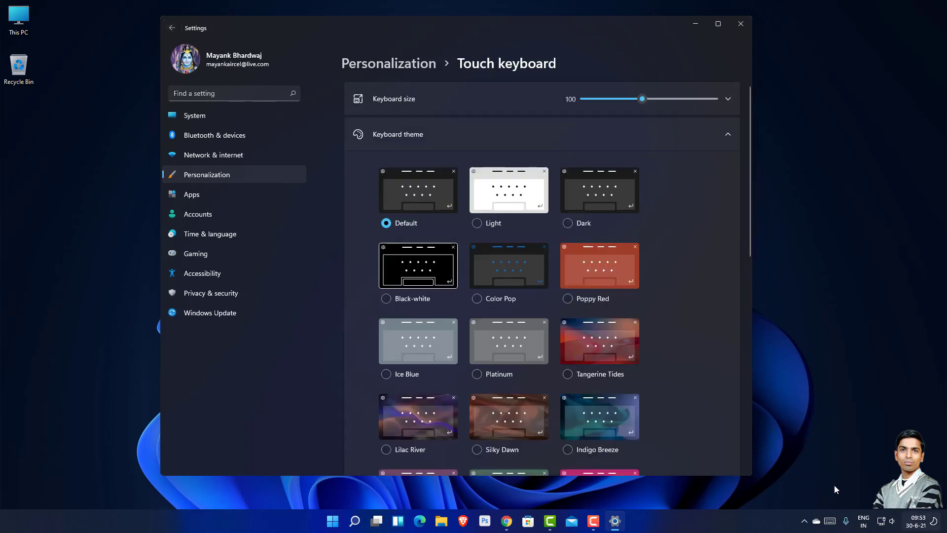
Step: Show the touch keyboard, apply the Poppy Red theme and close the keyboard
click(829, 521)
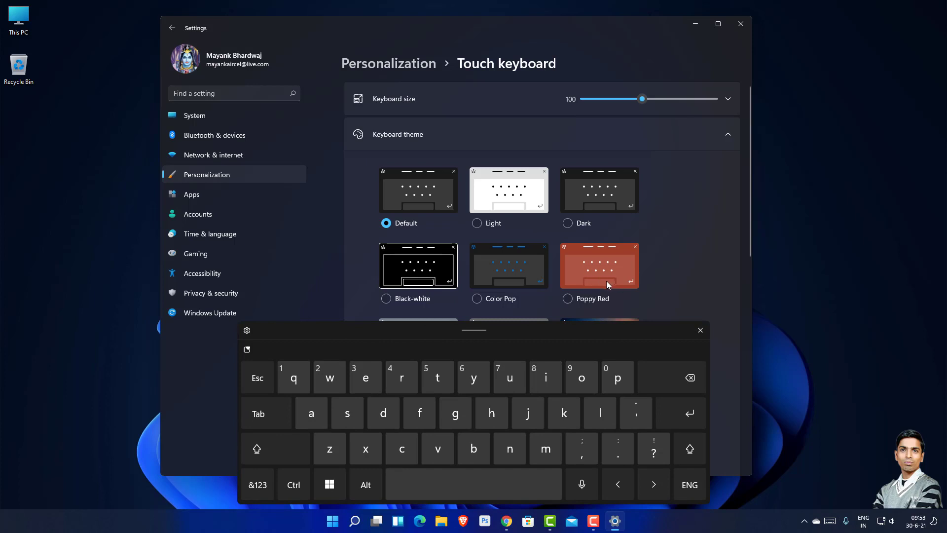
click(573, 278)
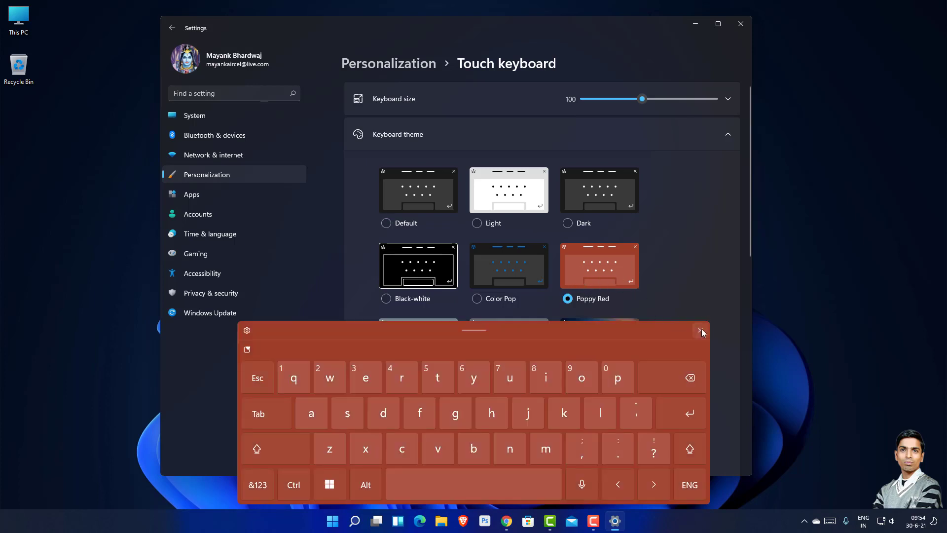
click(700, 330)
Step: Apply the Indigo Breeze keyboard theme and bring up the touch keyboard with it
scroll(641, 276, down, 4)
click(565, 271)
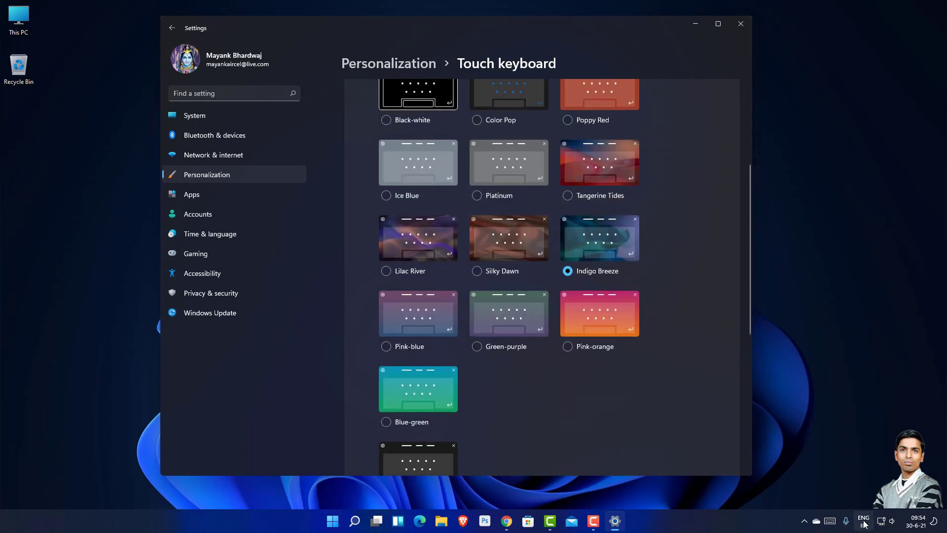
click(831, 521)
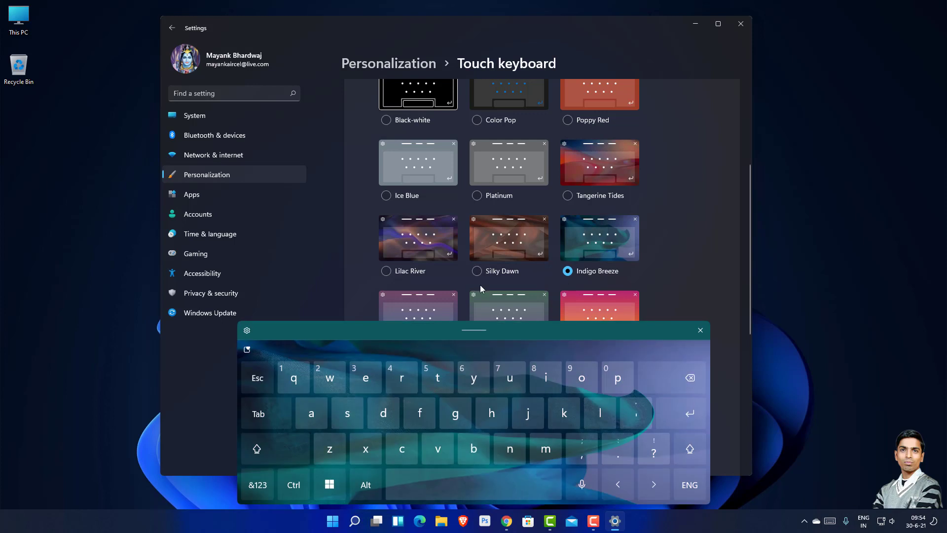
Step: Try the Blue-green, Green-purple and Pink-orange themes on the open touch keyboard
scroll(480, 250, down, 5)
click(389, 184)
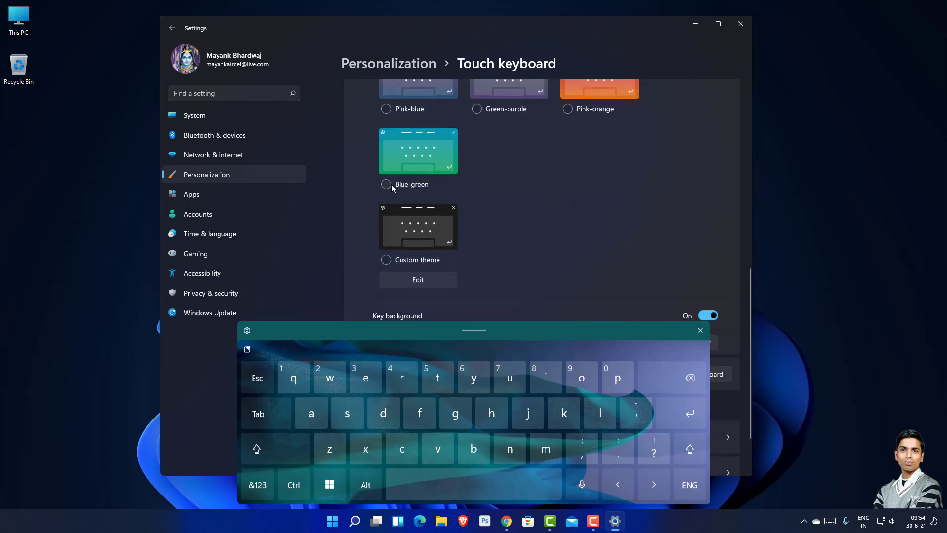
scroll(508, 263, up, 3)
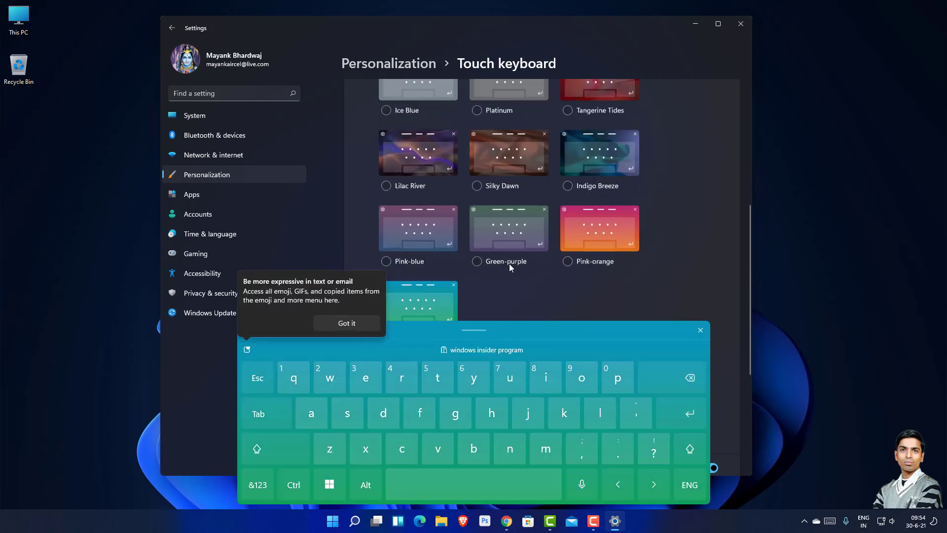
click(477, 287)
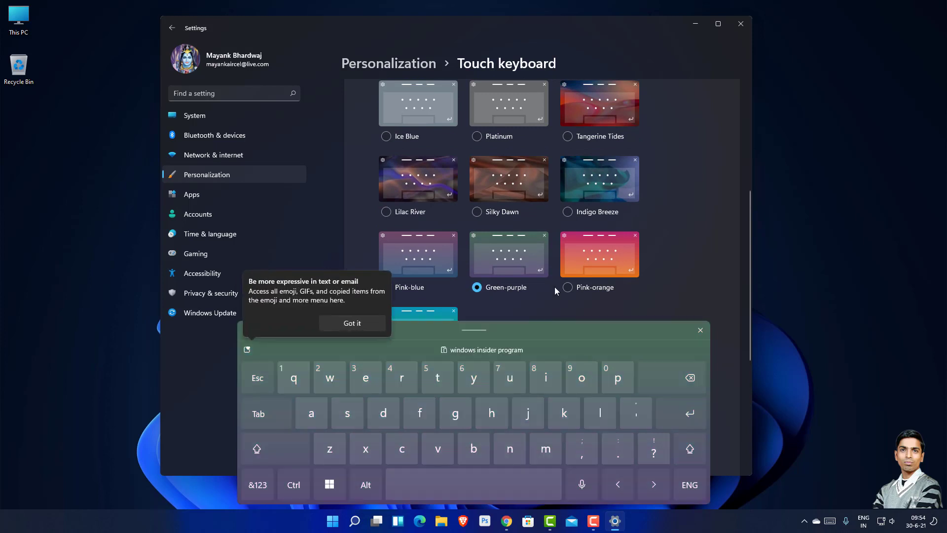
click(580, 291)
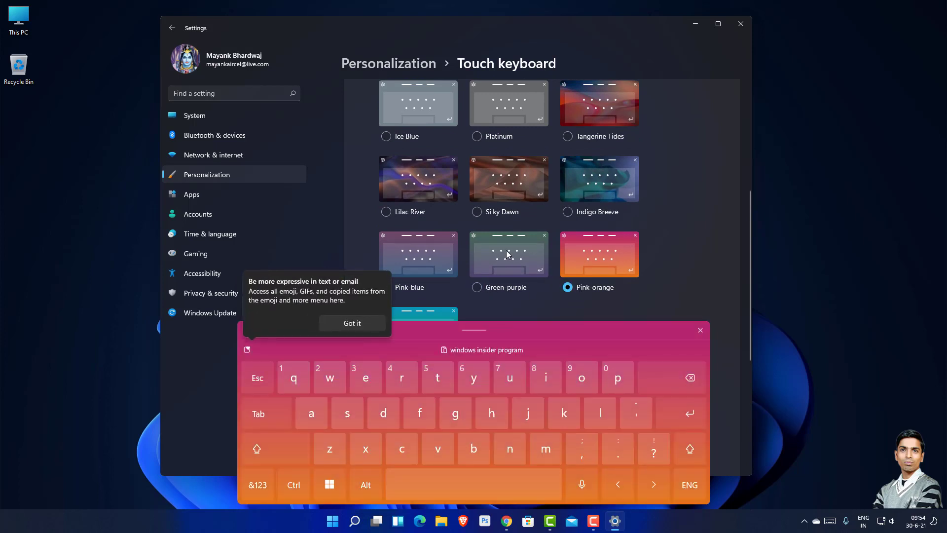
Step: Set the touch keyboard theme to Poppy Red
scroll(508, 254, up, 1)
scroll(510, 208, up, 2)
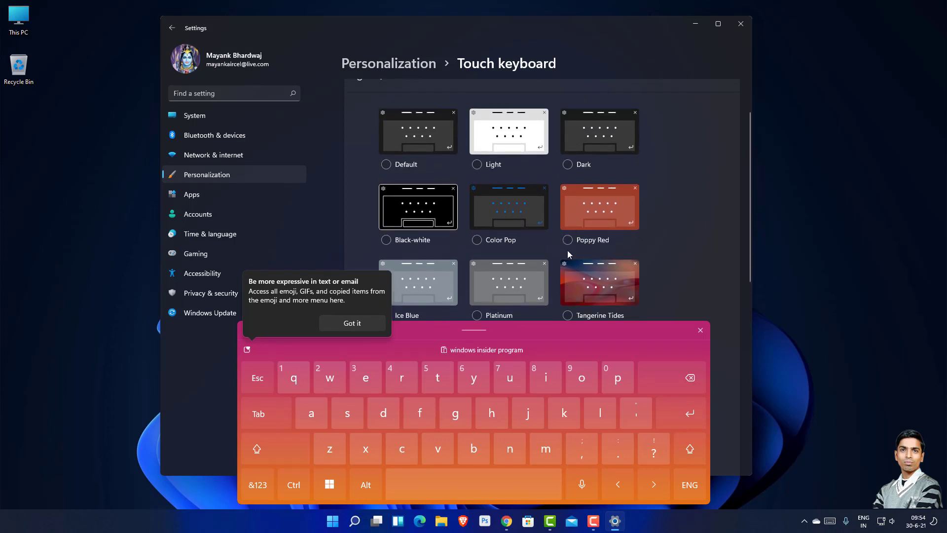
click(567, 240)
scroll(493, 286, down, 1)
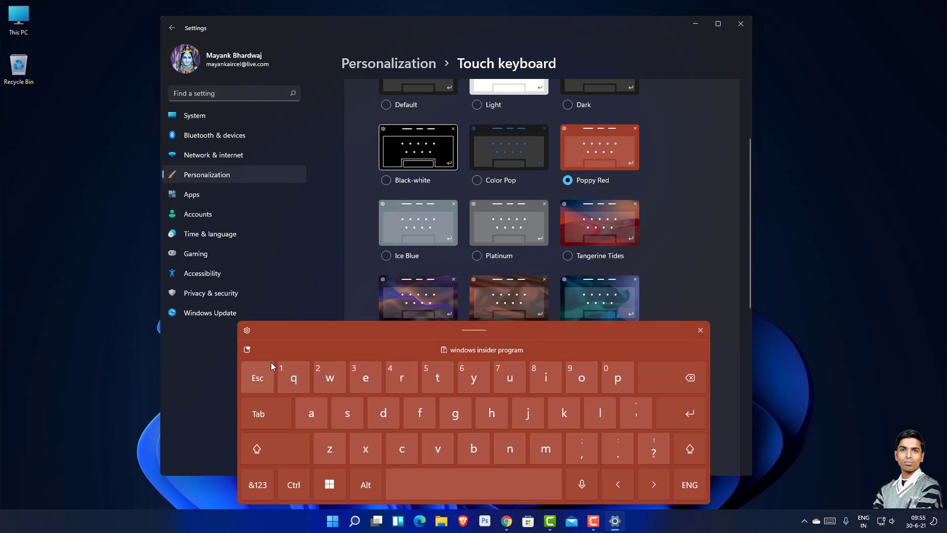
Step: Browse the touch keyboard's emoji, GIF and symbol panel, view the full emoji collection, and close the keyboard
click(247, 351)
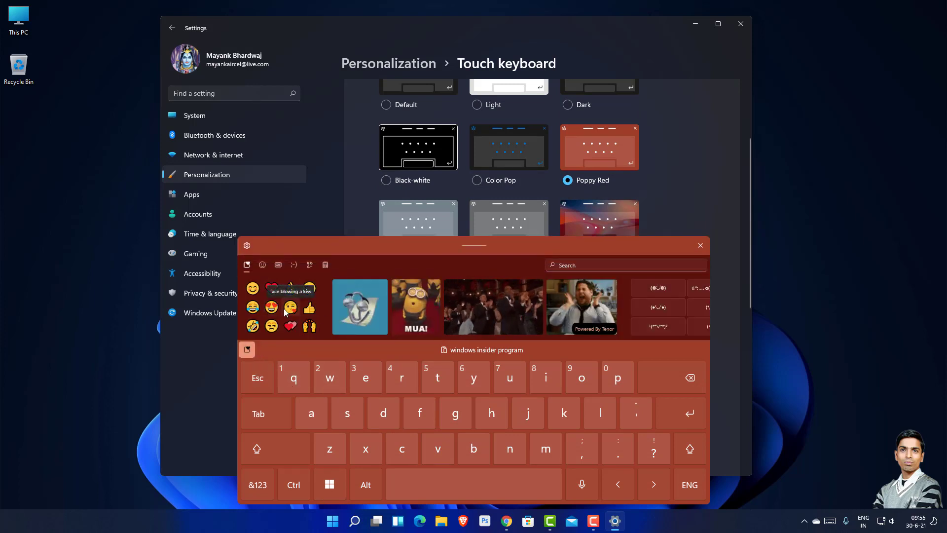
scroll(543, 311, right, 2)
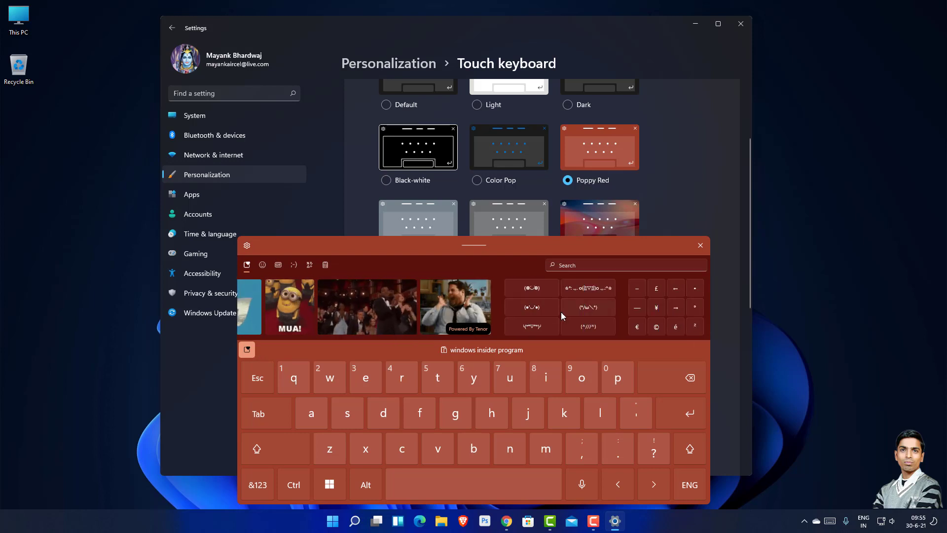
scroll(539, 306, left, 2)
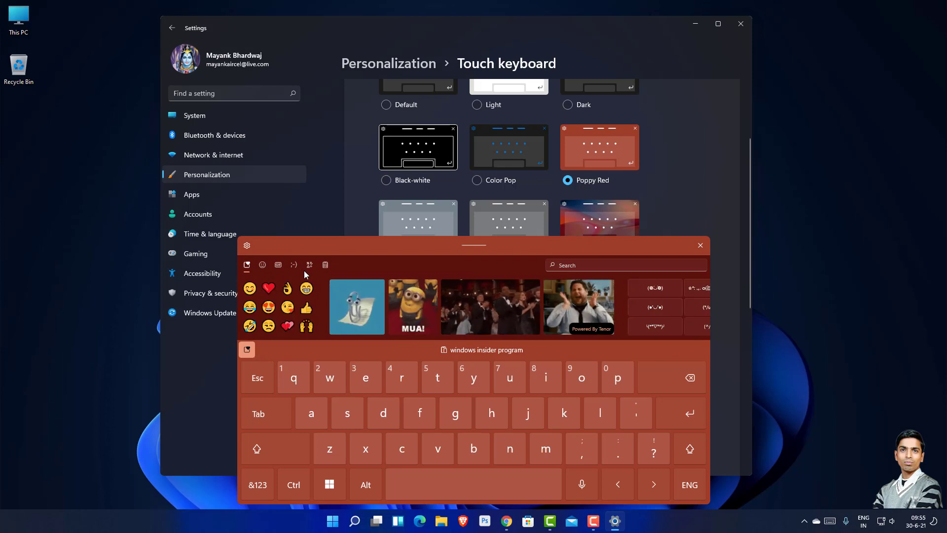
click(265, 267)
scroll(516, 310, right, 3)
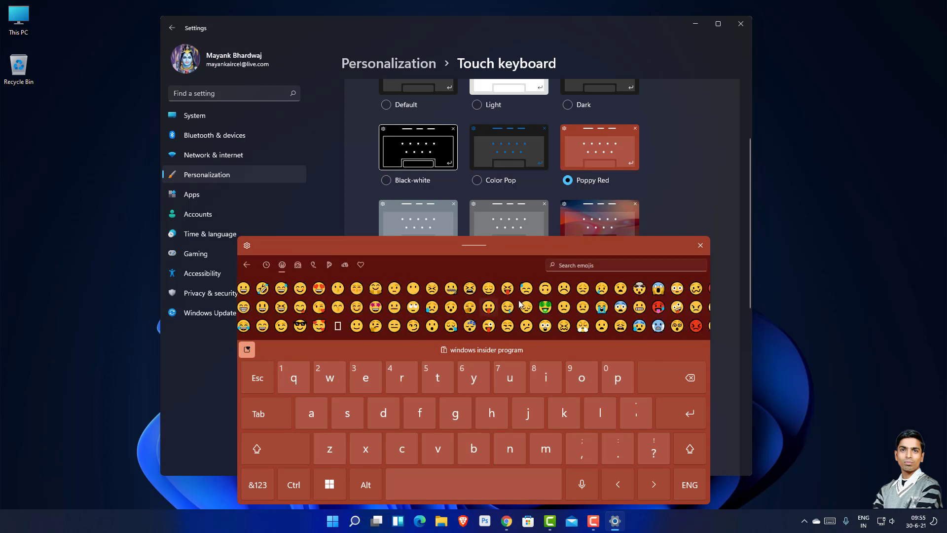
click(702, 244)
Step: Return to the Personalization overview and view its remaining categories down to Device usage
scroll(642, 254, up, 5)
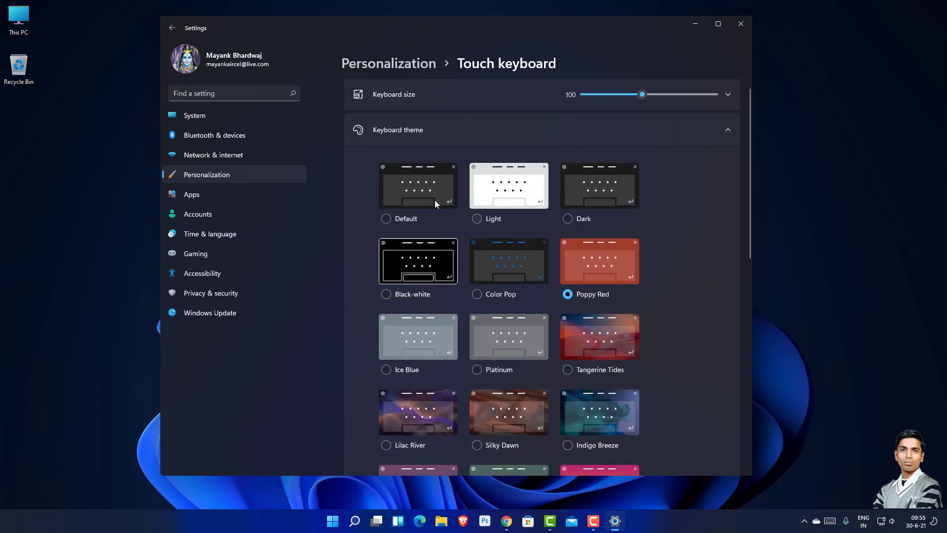
click(201, 177)
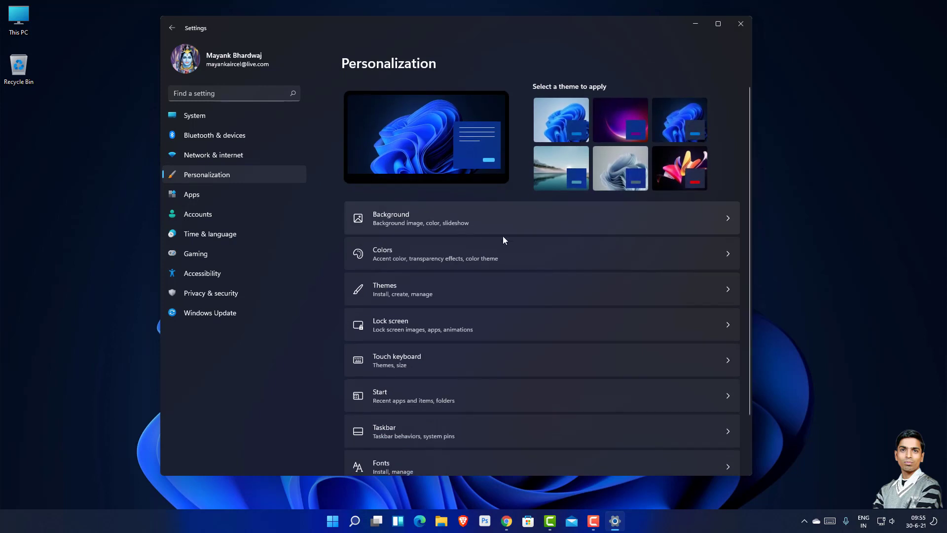
scroll(511, 343, down, 2)
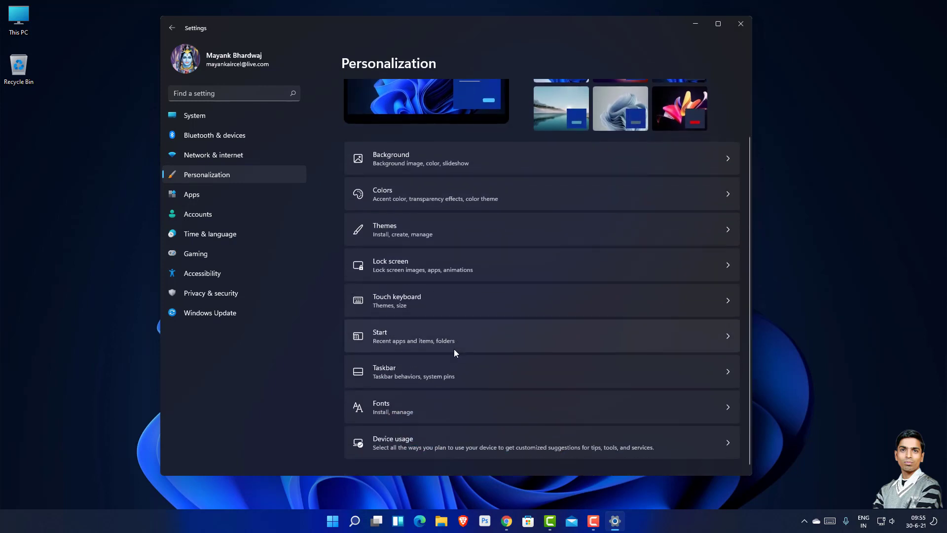
Step: View the Start settings under Personalization and return to the category overview
click(484, 340)
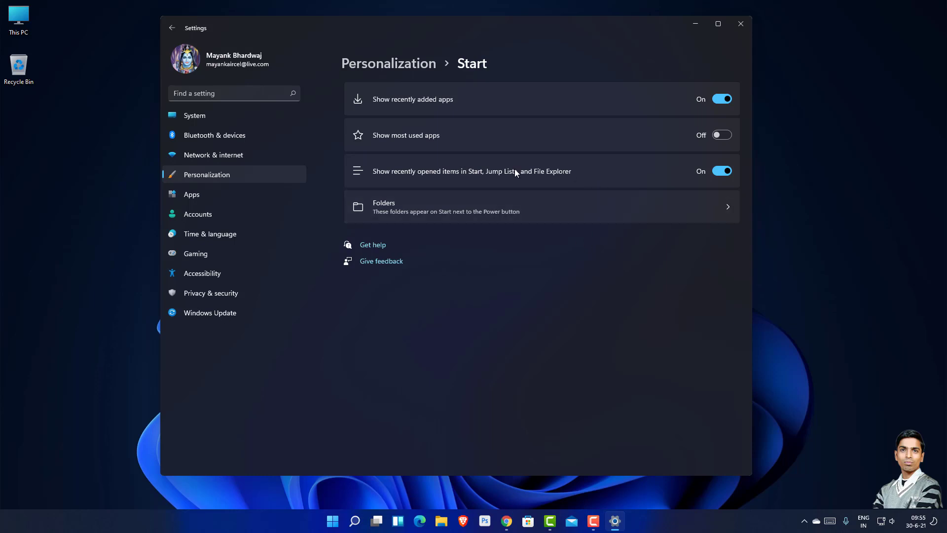
click(174, 28)
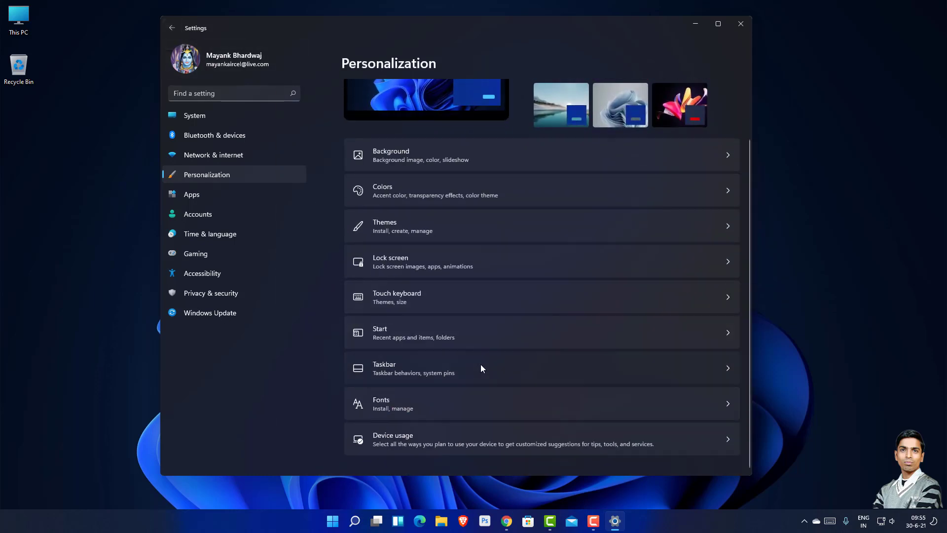
Step: In the Taskbar personalization settings, turn the Search item off and back on, and return to the overview
click(481, 365)
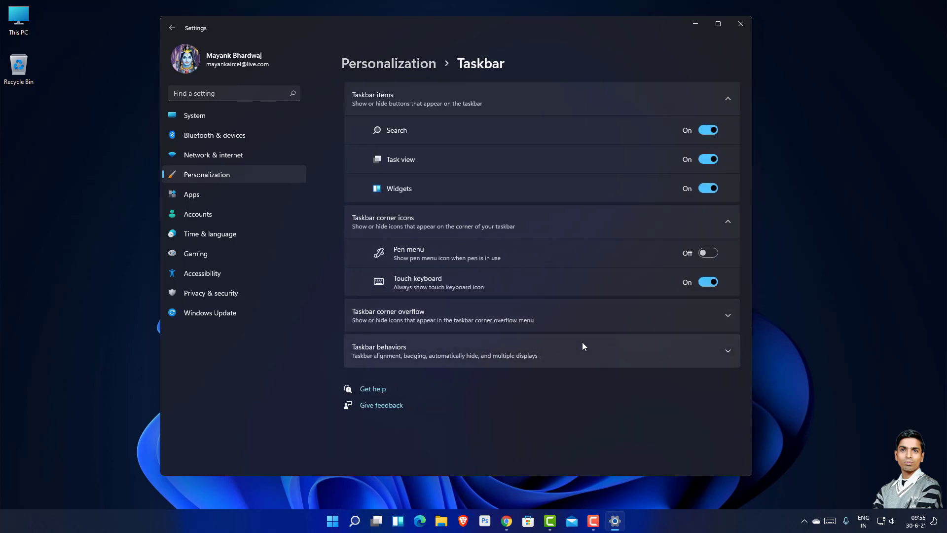
click(706, 130)
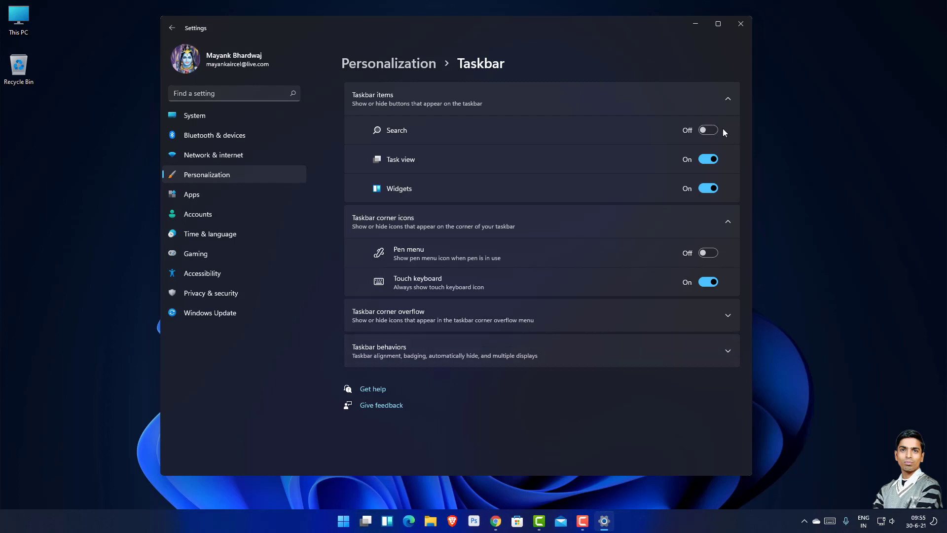
click(715, 134)
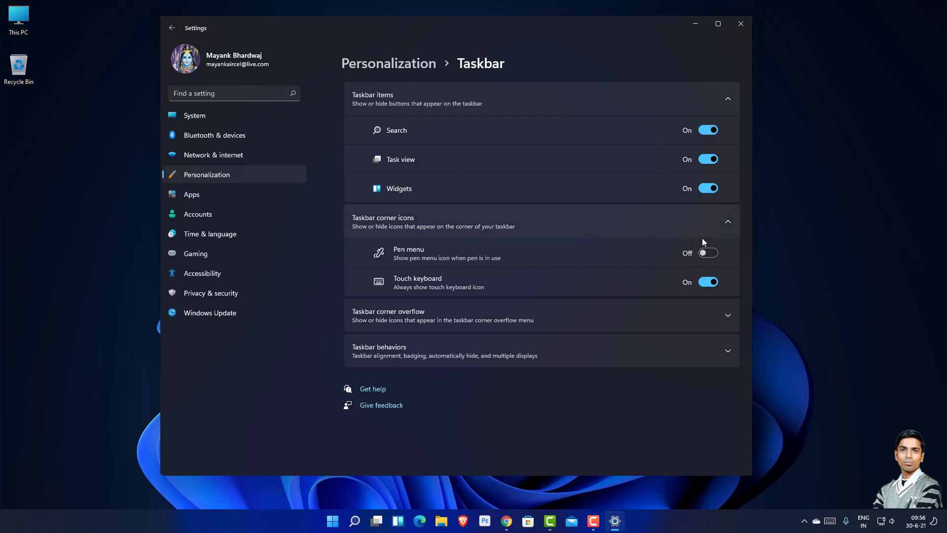
click(172, 28)
Step: Browse the installed fonts under Personalization and return to the overview
click(476, 416)
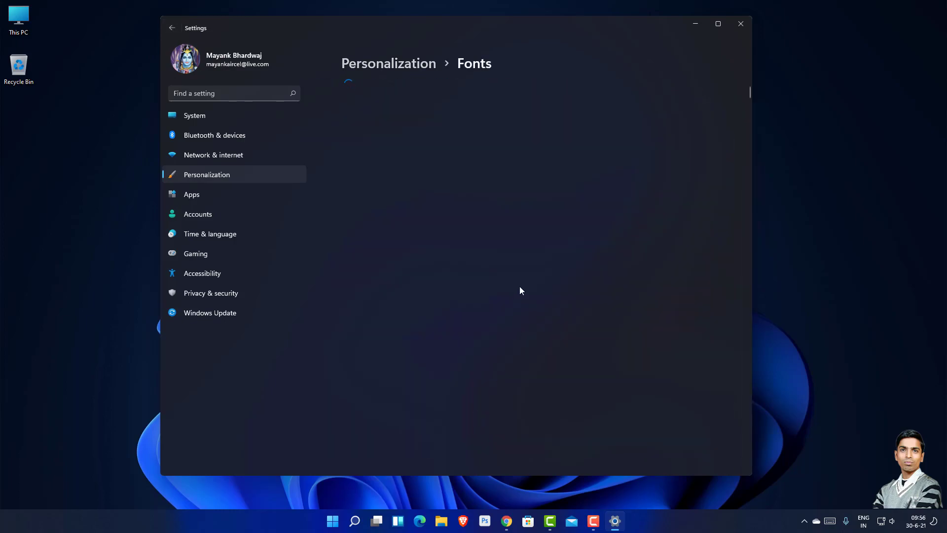
scroll(563, 306, down, 15)
scroll(580, 298, down, 20)
scroll(718, 253, down, 20)
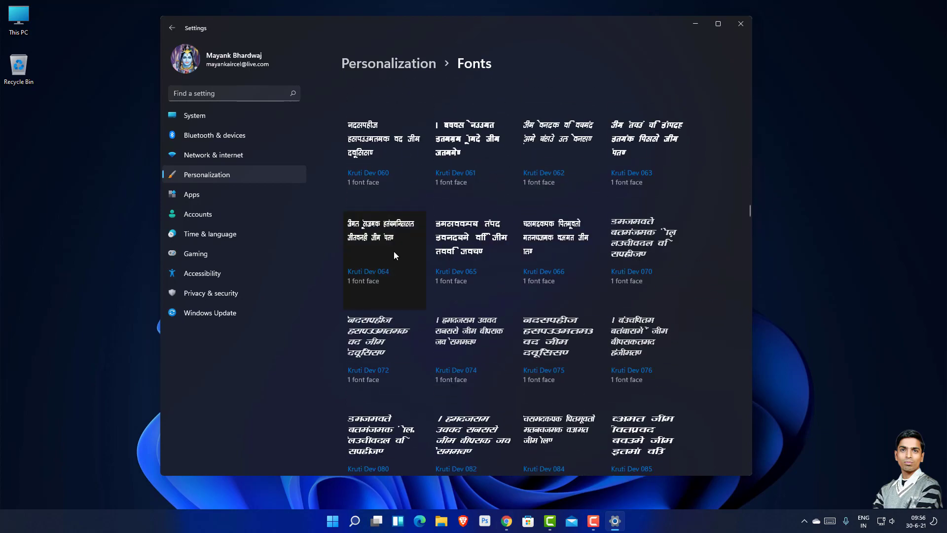
click(171, 28)
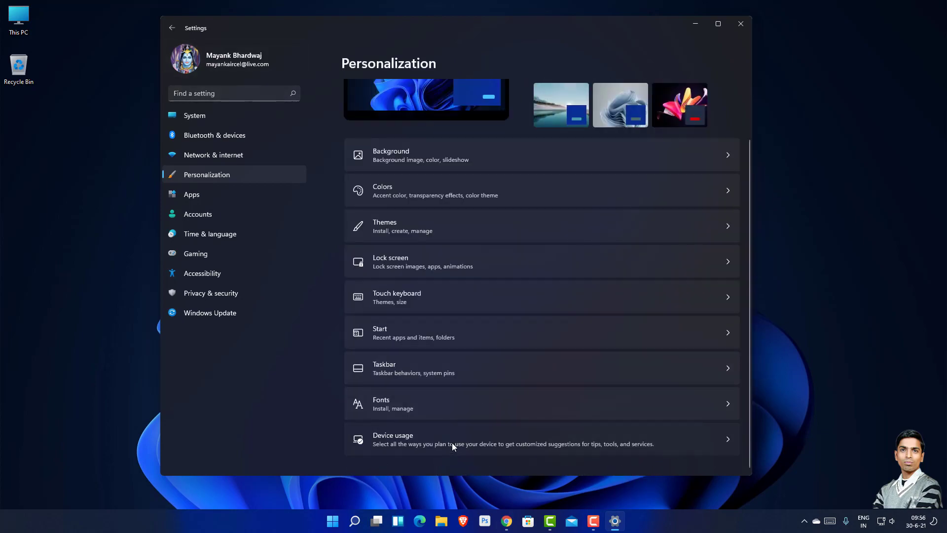
Step: View the Device usage options under Personalization and close Settings
click(469, 423)
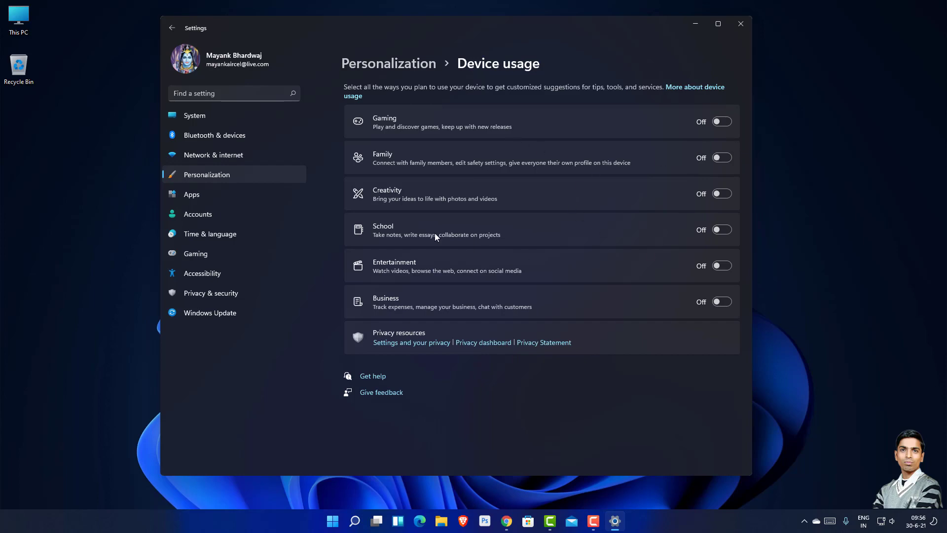
click(741, 24)
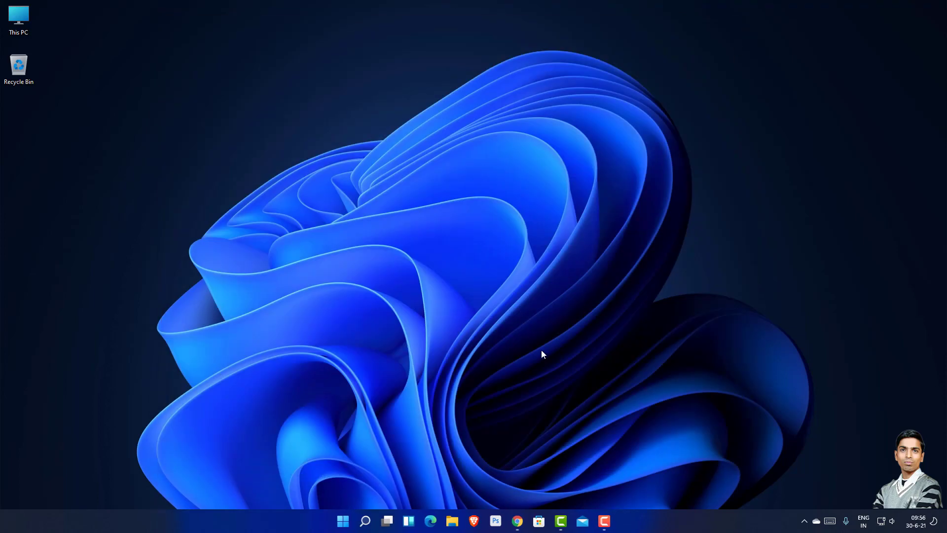
Step: Reopen Settings, view the Display page and return to the System overview
click(344, 521)
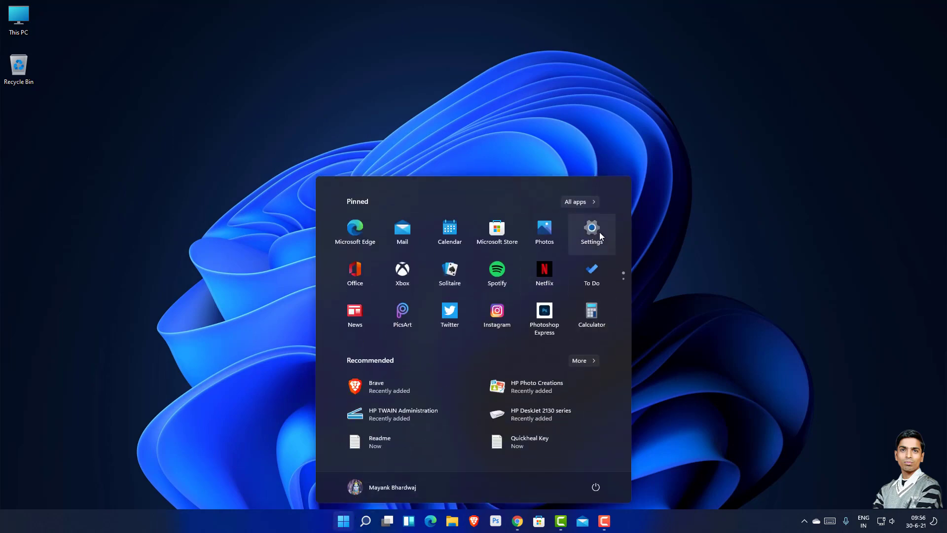
click(594, 232)
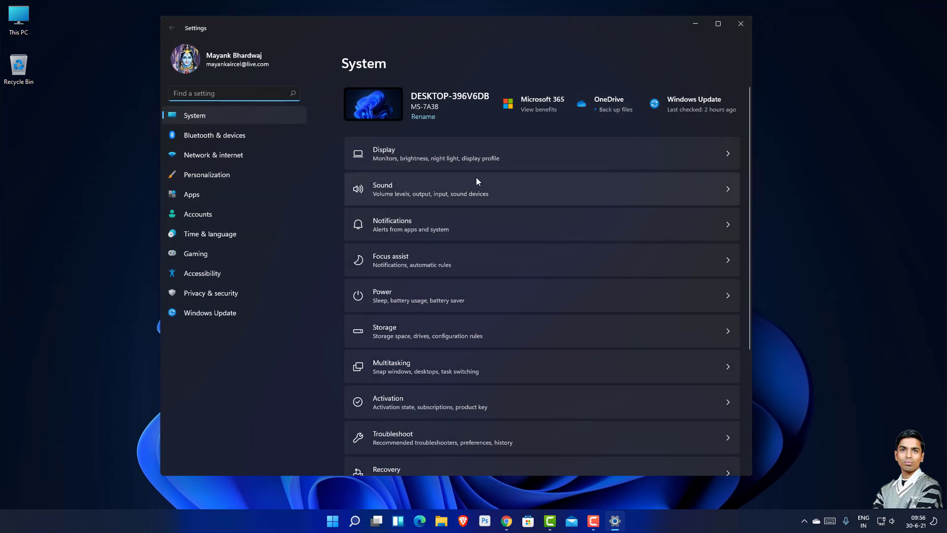
click(448, 156)
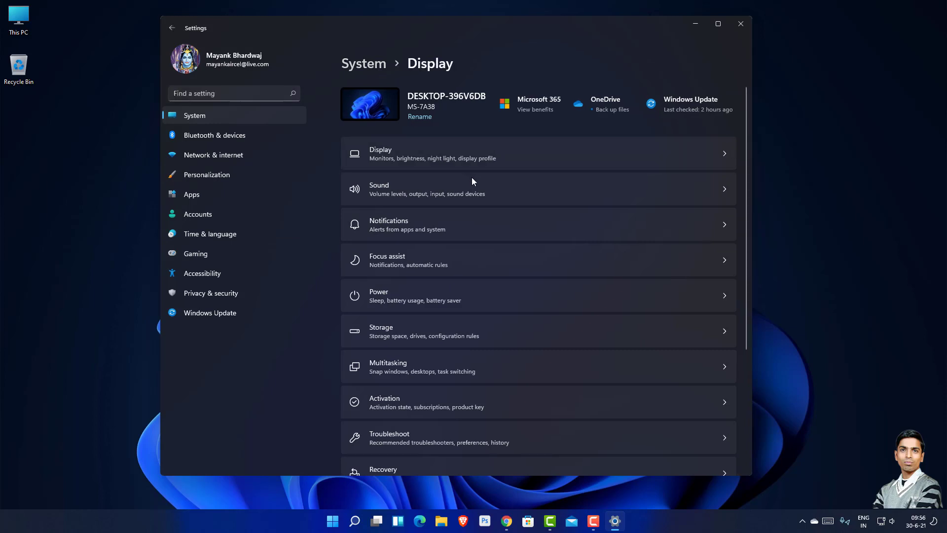
click(173, 29)
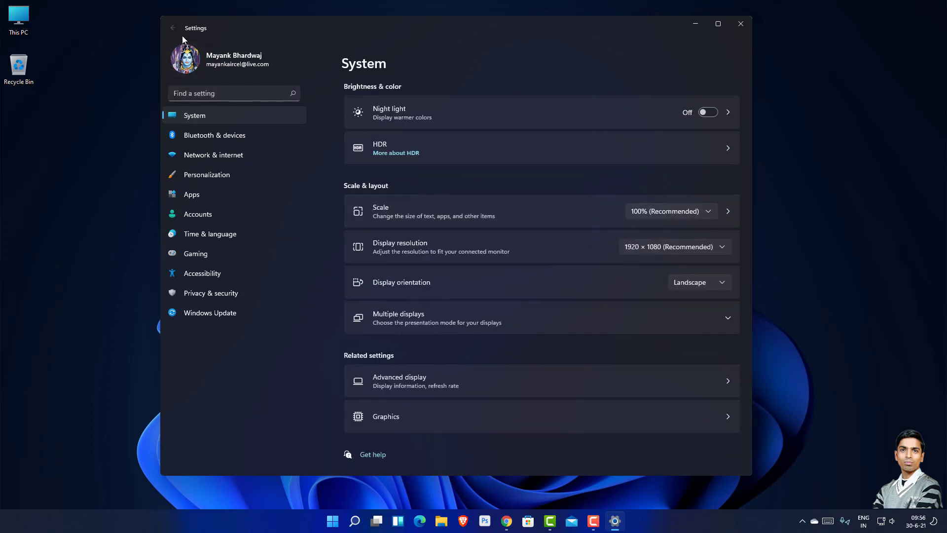
Step: Look through the System categories down to About and back up to Display
scroll(469, 236, down, 3)
scroll(461, 270, down, 3)
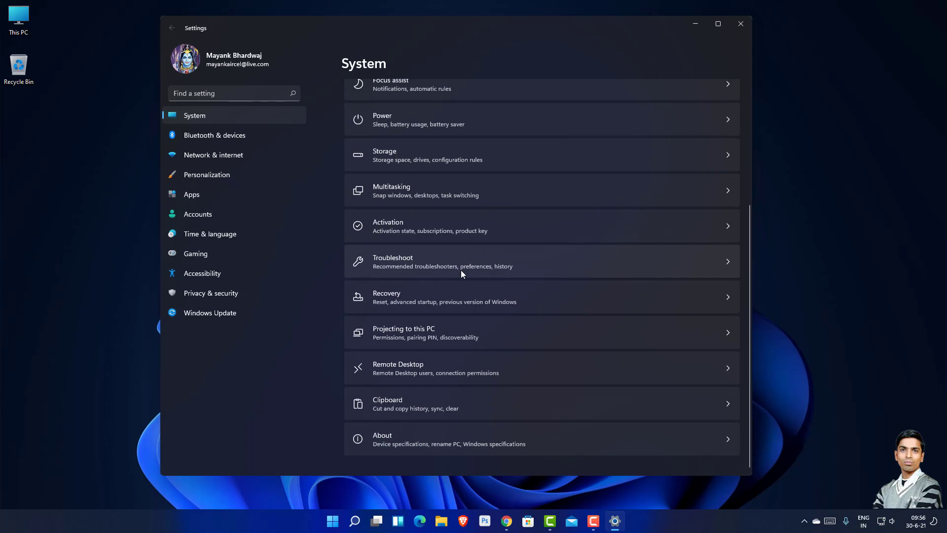
scroll(448, 218, up, 5)
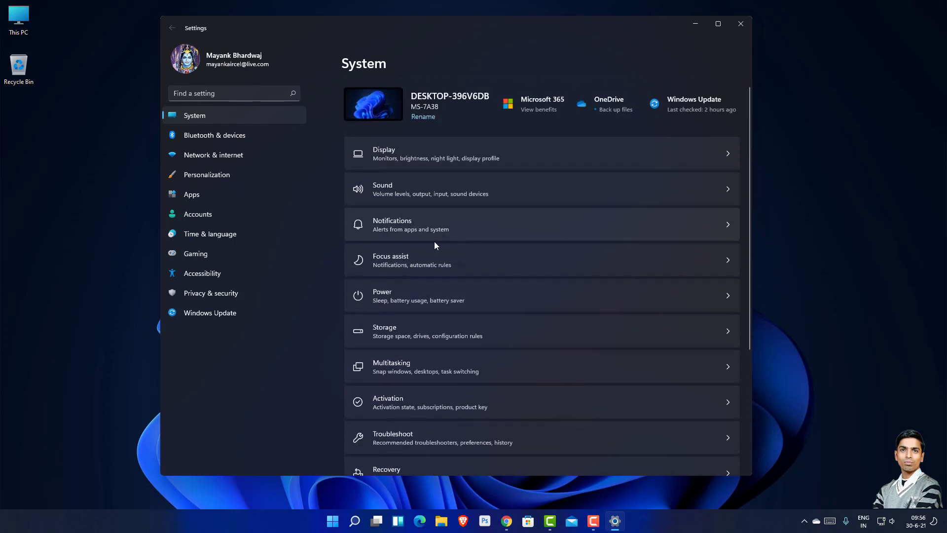
Step: Check for updates in Windows Update and close Settings
click(237, 319)
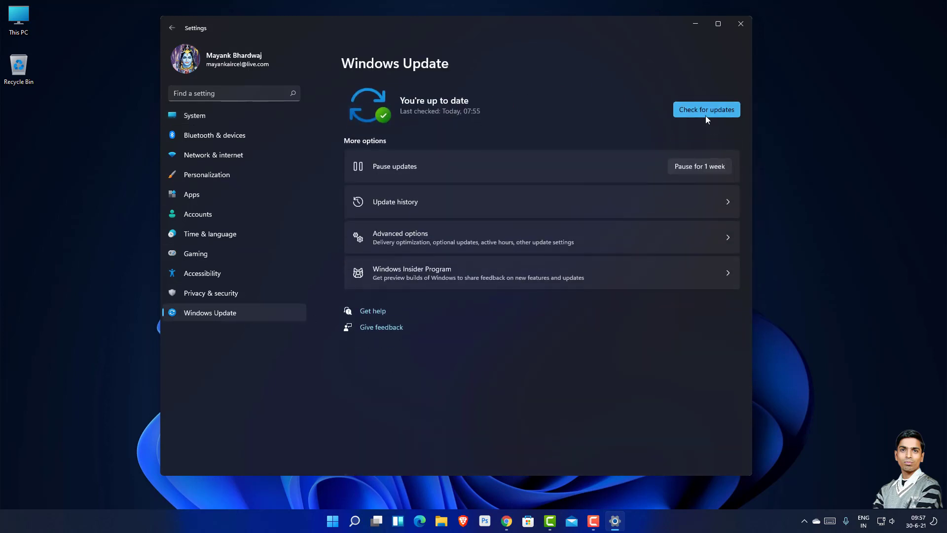
click(704, 114)
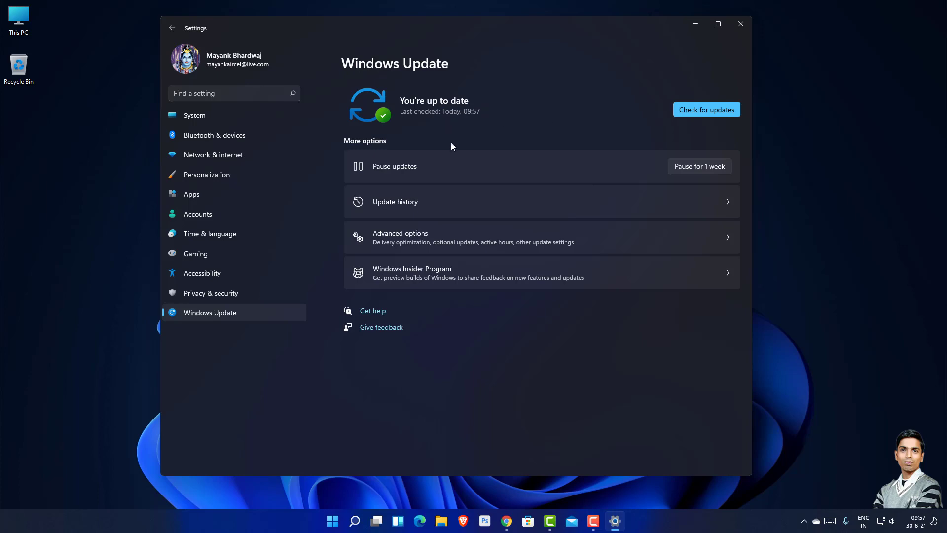
click(741, 24)
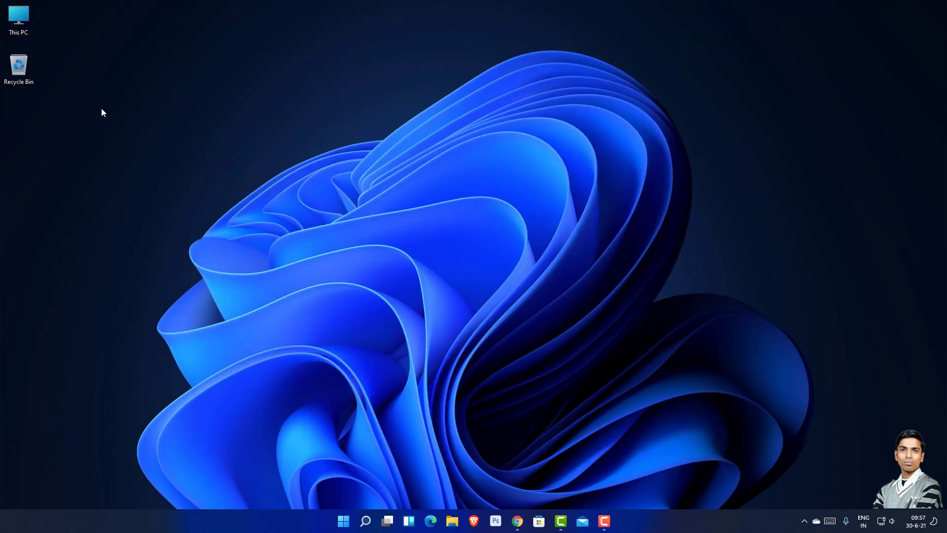
Step: Open This PC, view the context menu of its empty area with more options shown, and dismiss it
double_click(18, 27)
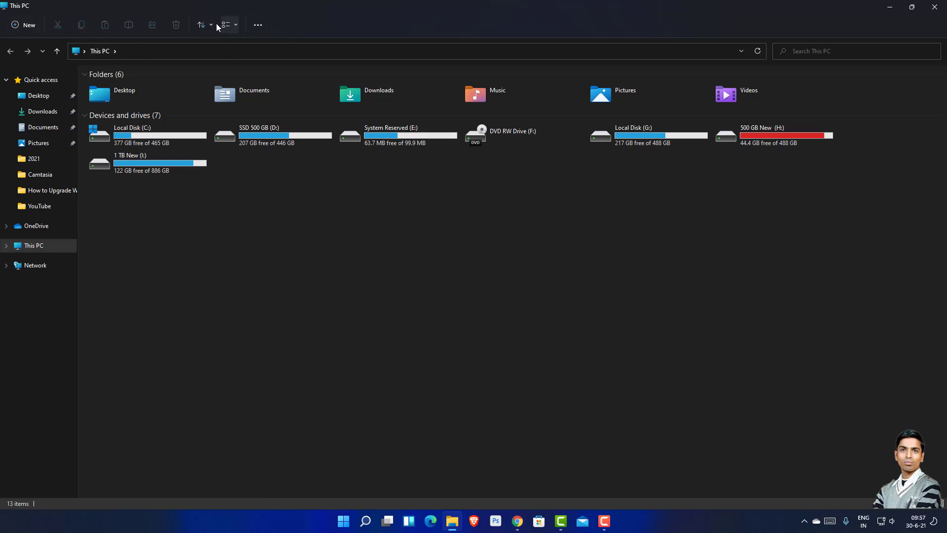
right_click(233, 274)
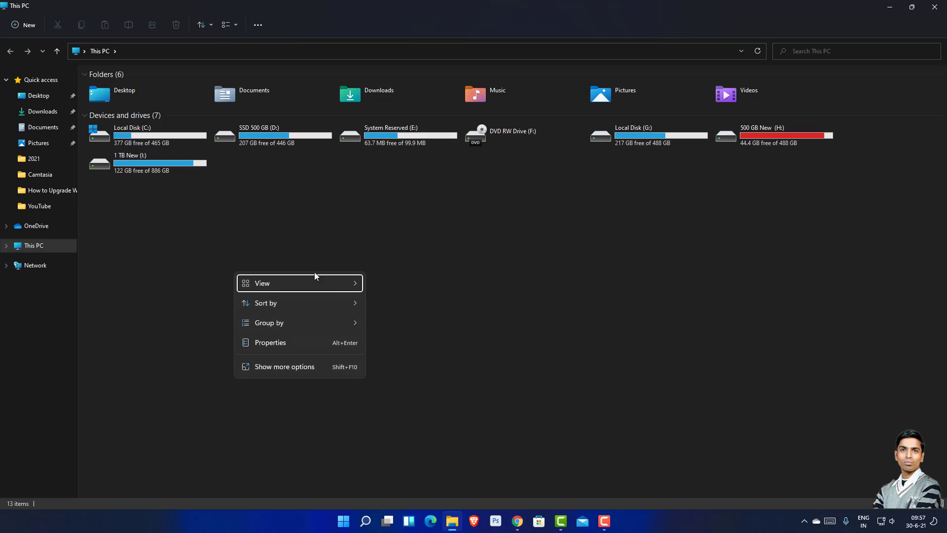
click(321, 365)
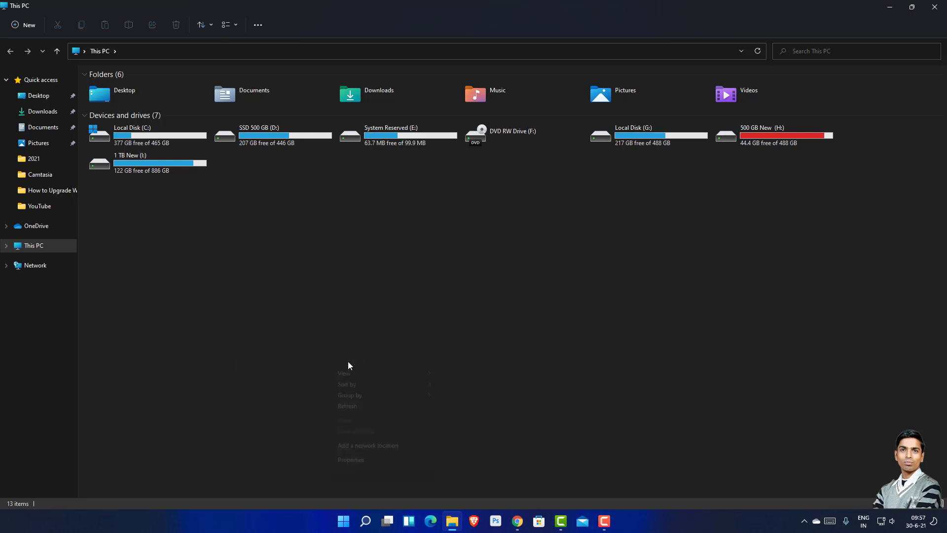
click(253, 286)
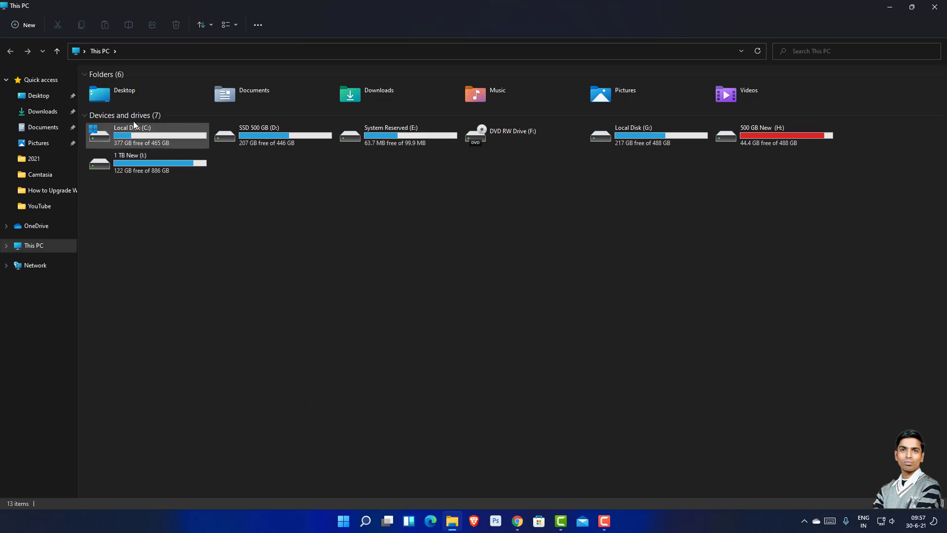
Step: View the short and the extended context menu of Local Disk (C:) and dismiss them
right_click(149, 139)
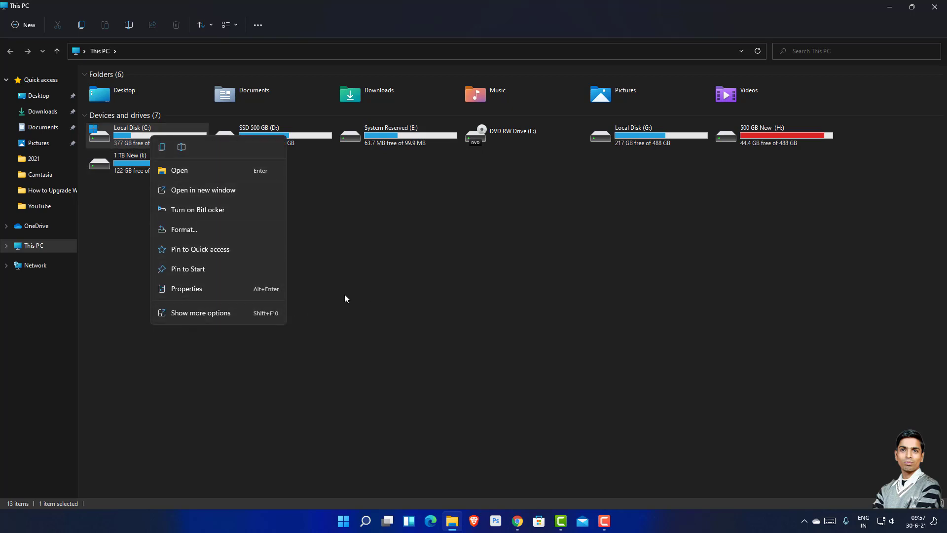
click(397, 258)
click(153, 133)
right_click(153, 134)
click(227, 315)
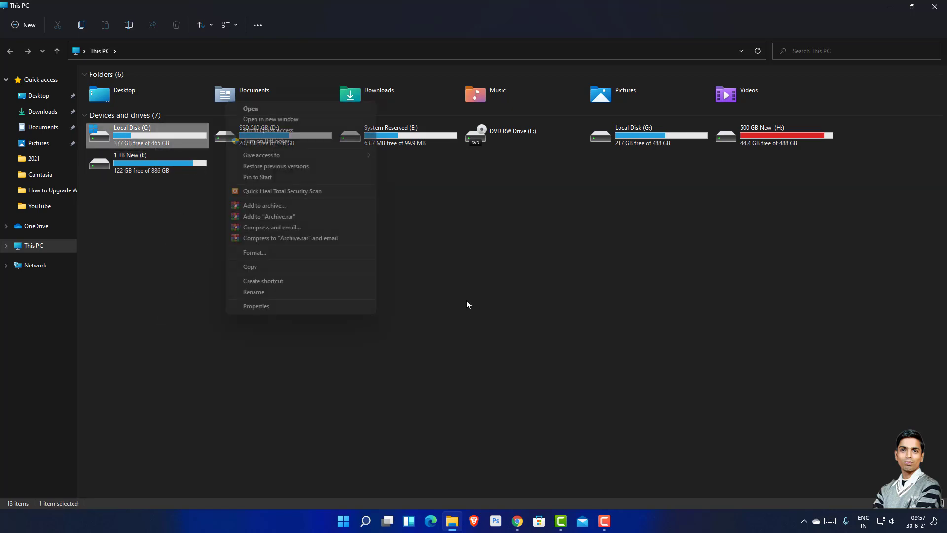
click(482, 248)
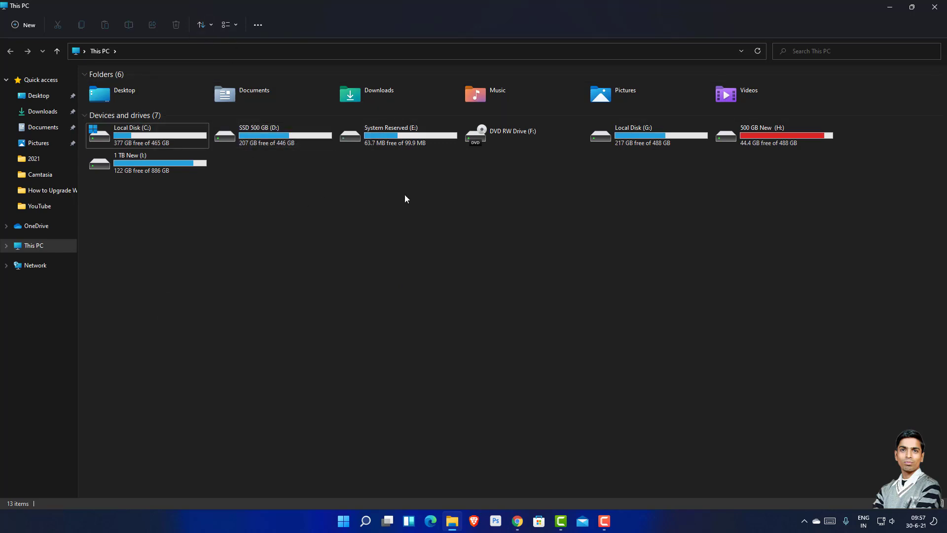
Step: View the layout, sorting and additional command options for This PC without changing anything
click(231, 25)
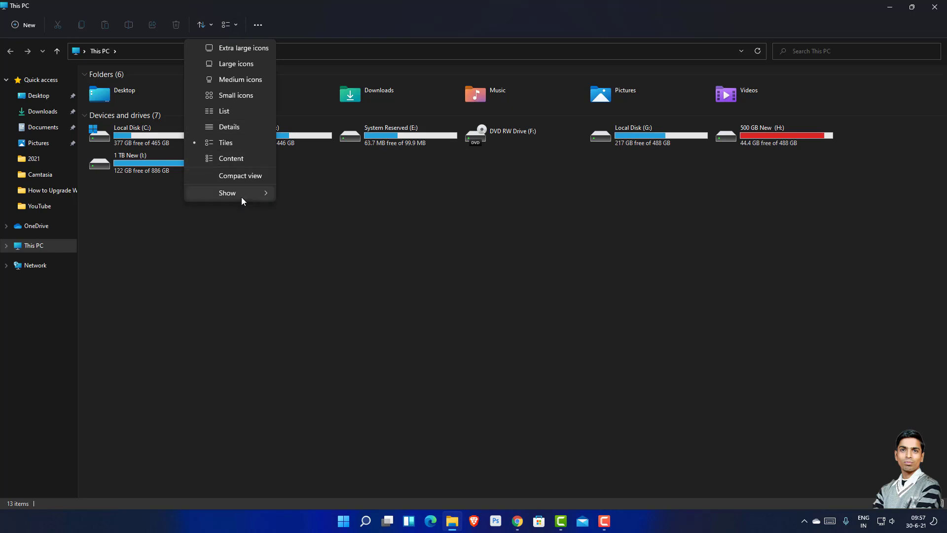
mouse_move(242, 197)
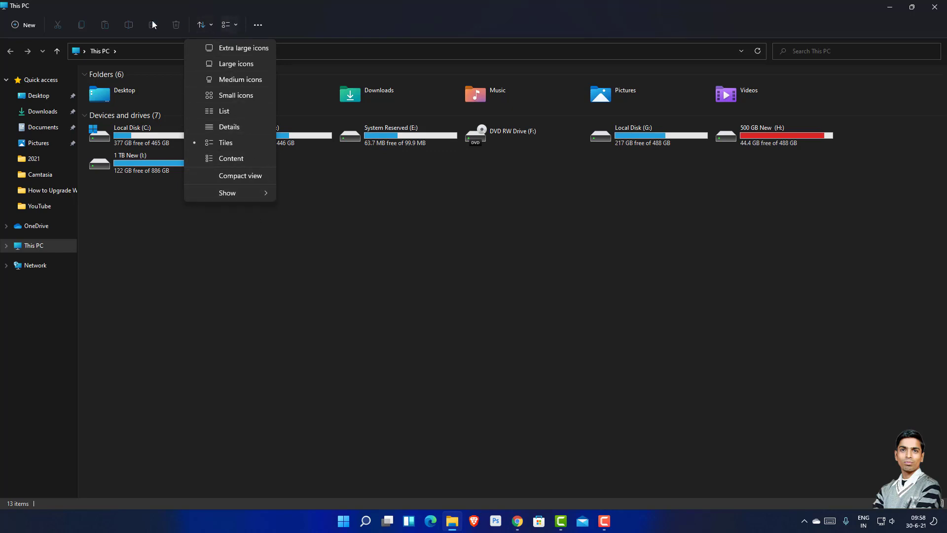
click(211, 23)
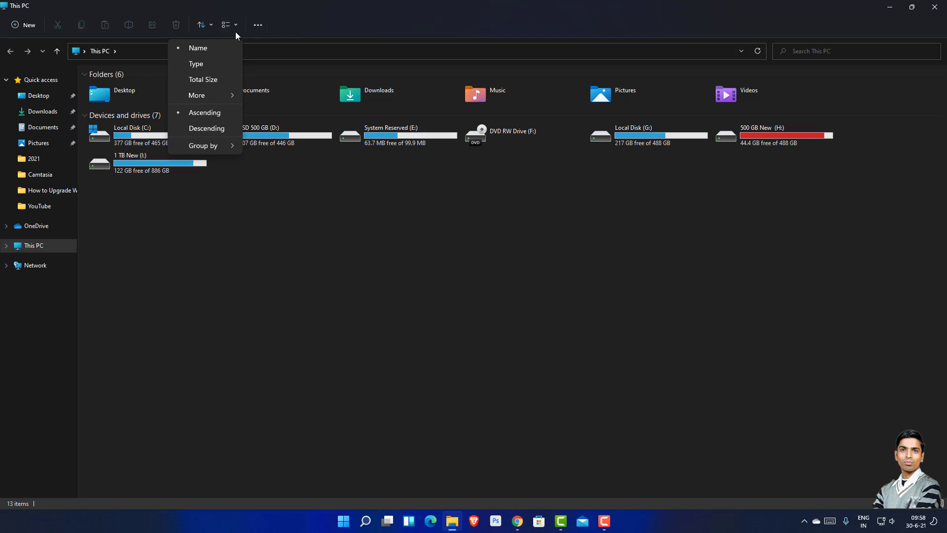
click(259, 25)
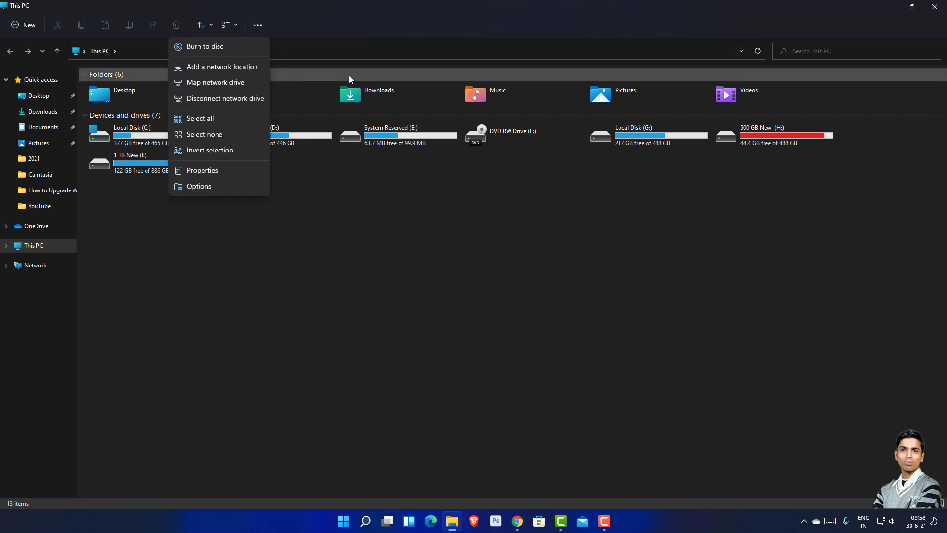
click(491, 19)
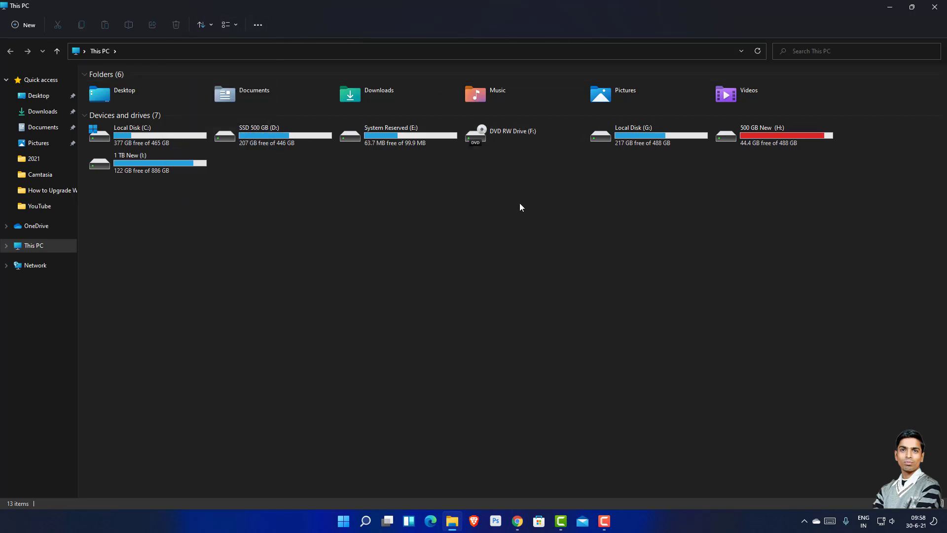
Step: Restore the This PC window to a smaller size, view the Downloads folder, go back and open the Videos folder
click(909, 9)
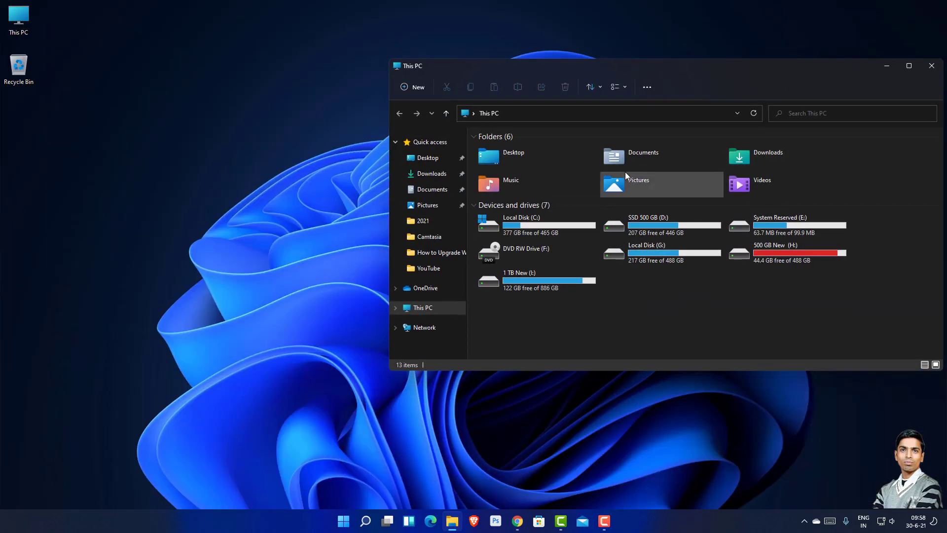
double_click(760, 161)
click(403, 114)
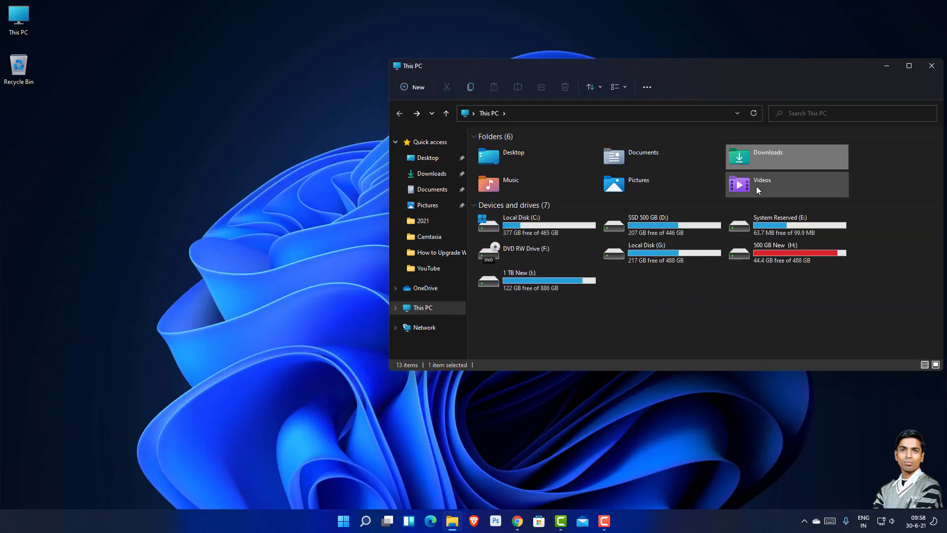
double_click(756, 185)
Step: Open a second This PC window and restore it from full screen to a smaller size
double_click(19, 18)
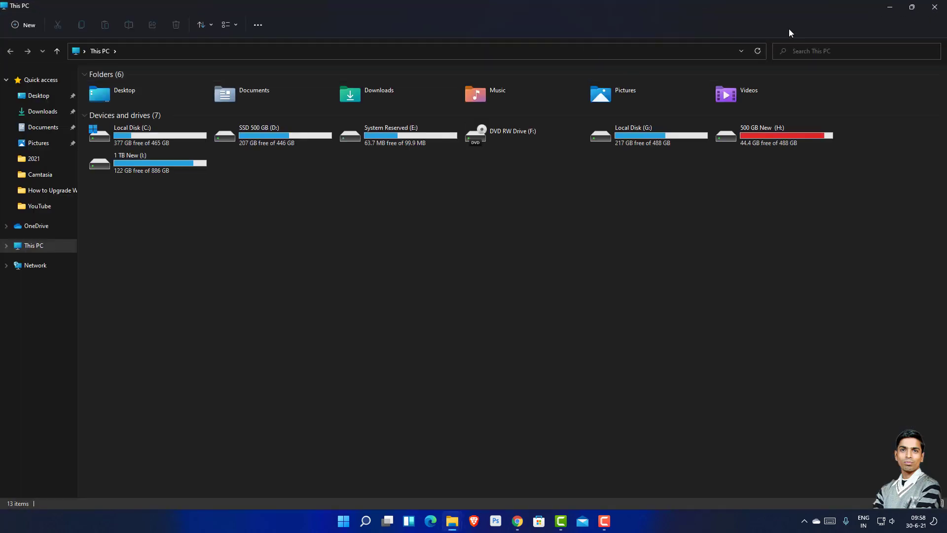
double_click(768, 14)
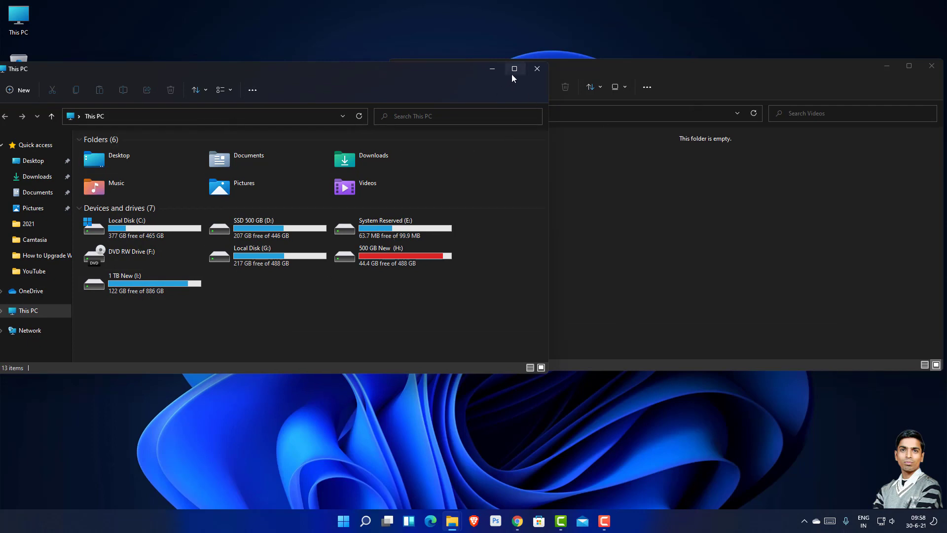
Step: Snap the This PC window to the right half of the screen and the Videos window to the left half
mouse_move(515, 72)
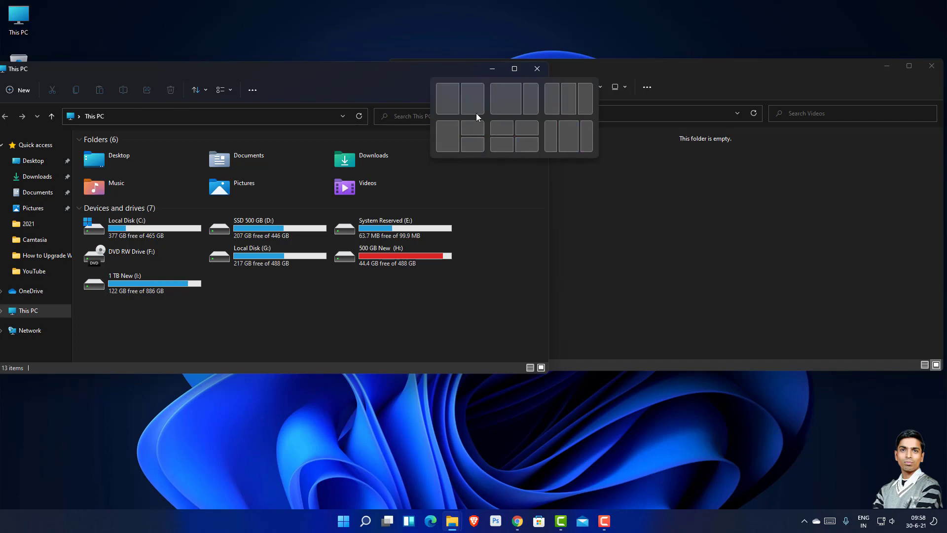
click(464, 102)
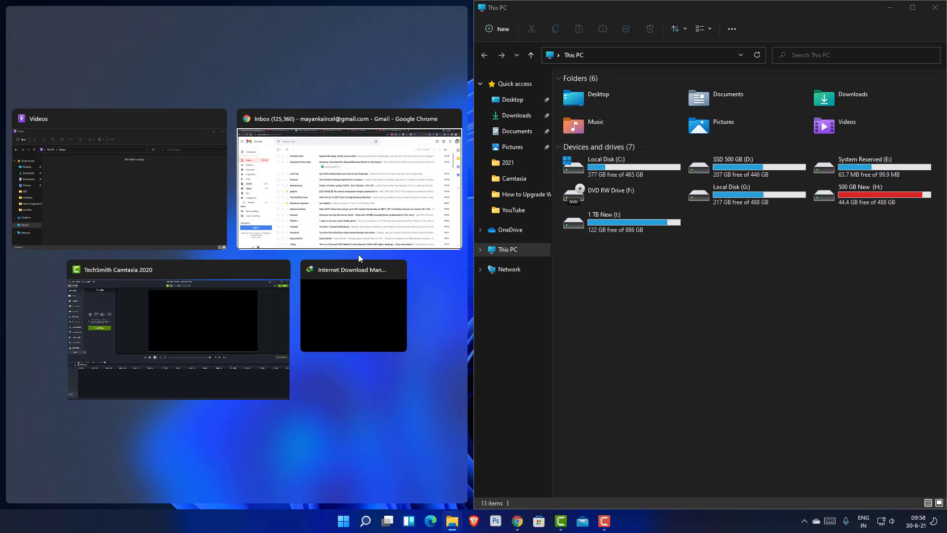
click(122, 123)
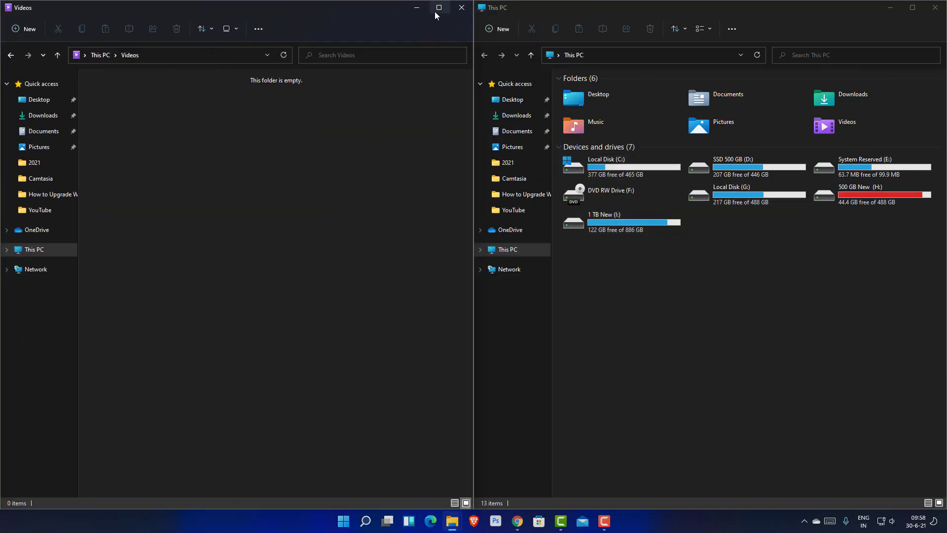
Step: Arrange three windows in equal columns using a snap layout: This PC, Videos in the middle, and the Gmail browser window
mouse_move(436, 15)
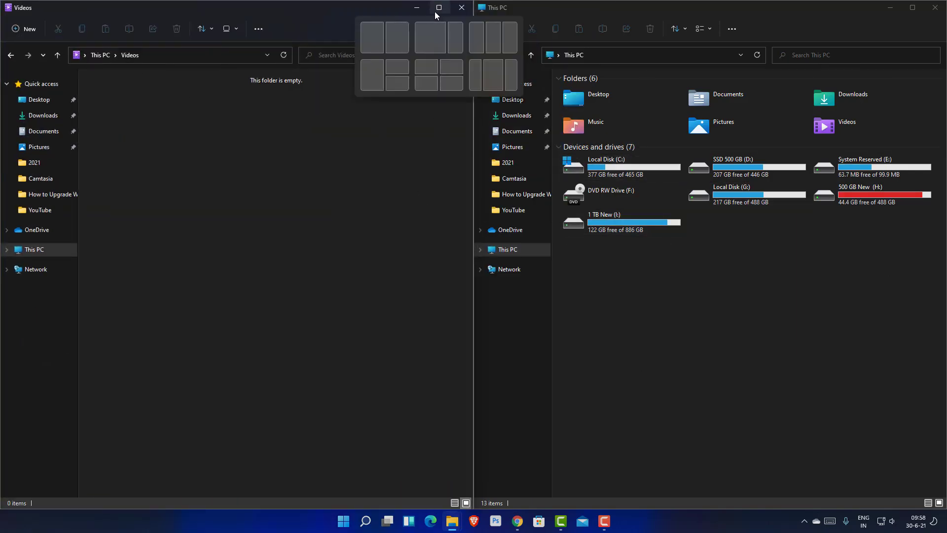
click(491, 45)
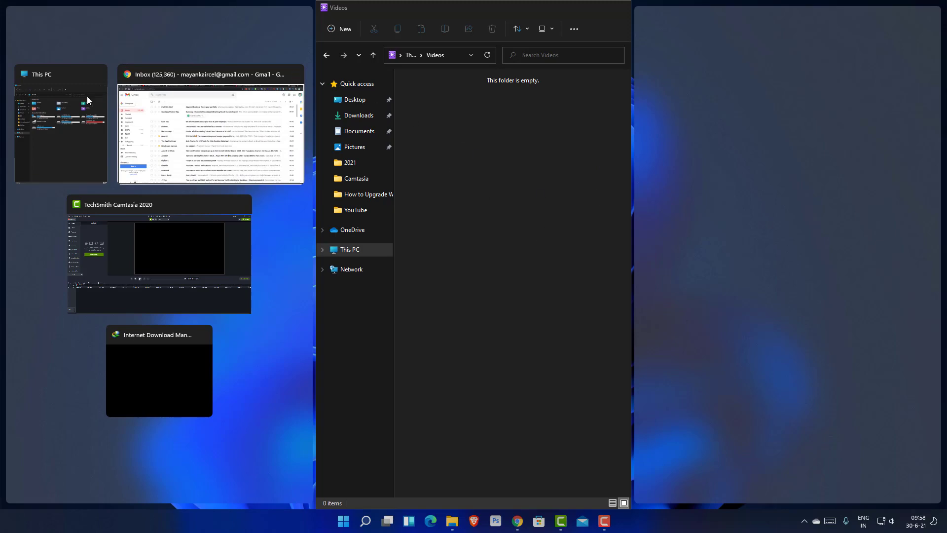
click(59, 74)
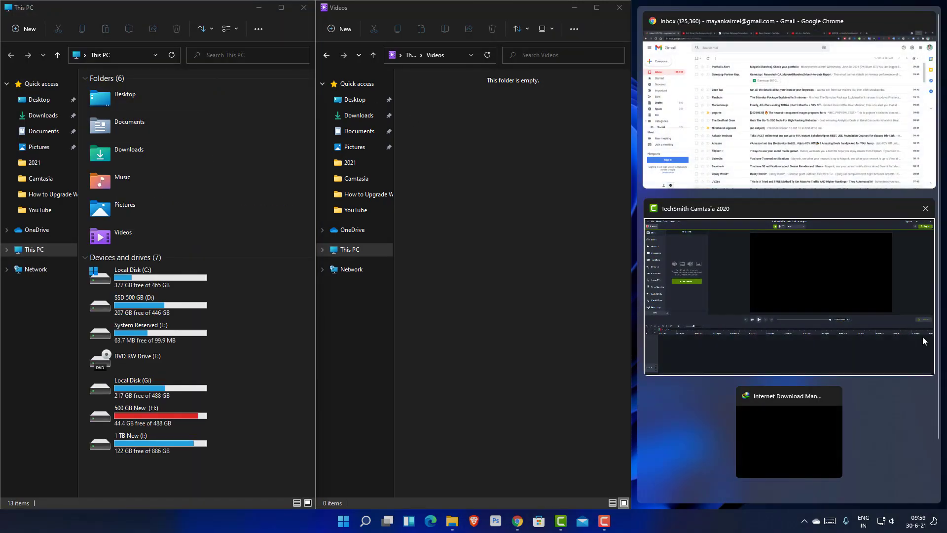
click(852, 20)
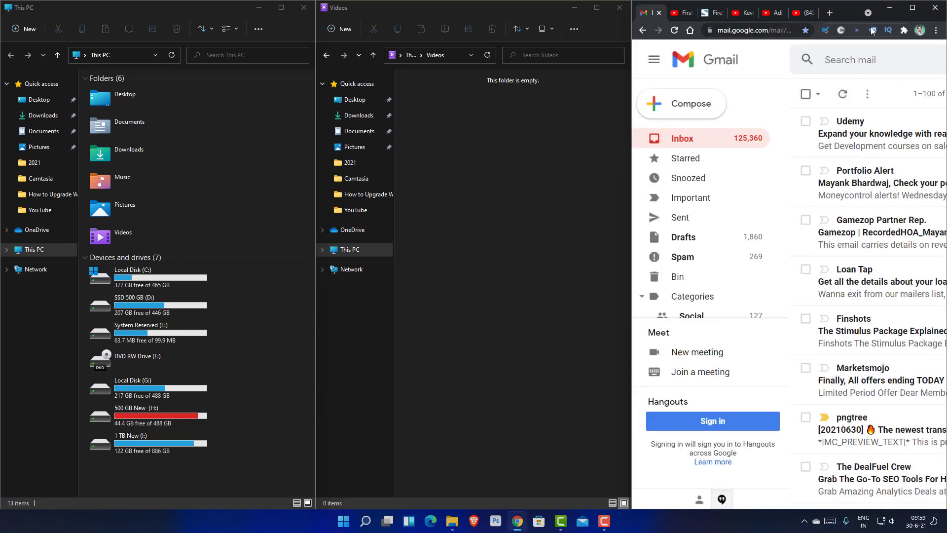
Step: Minimize the Gmail browser window and close the Videos and This PC windows
click(889, 7)
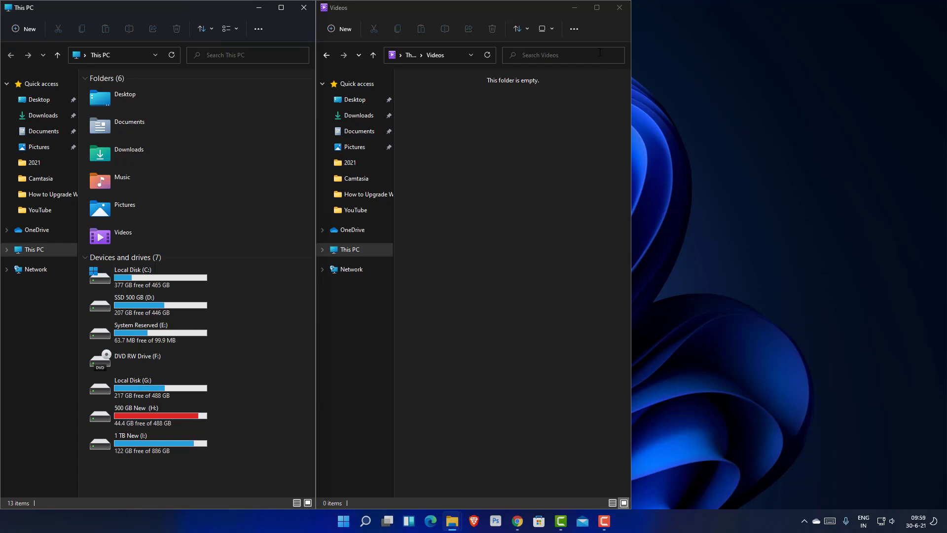
click(624, 12)
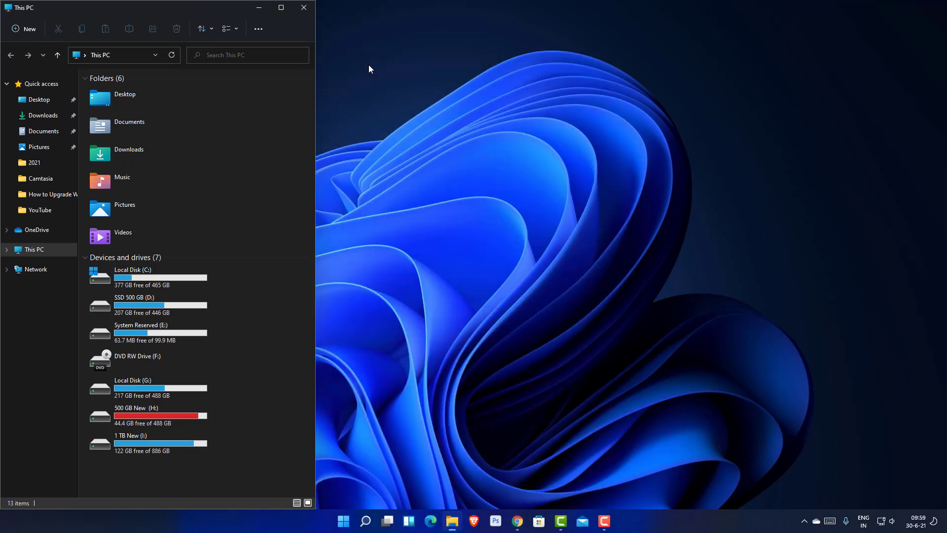
click(300, 12)
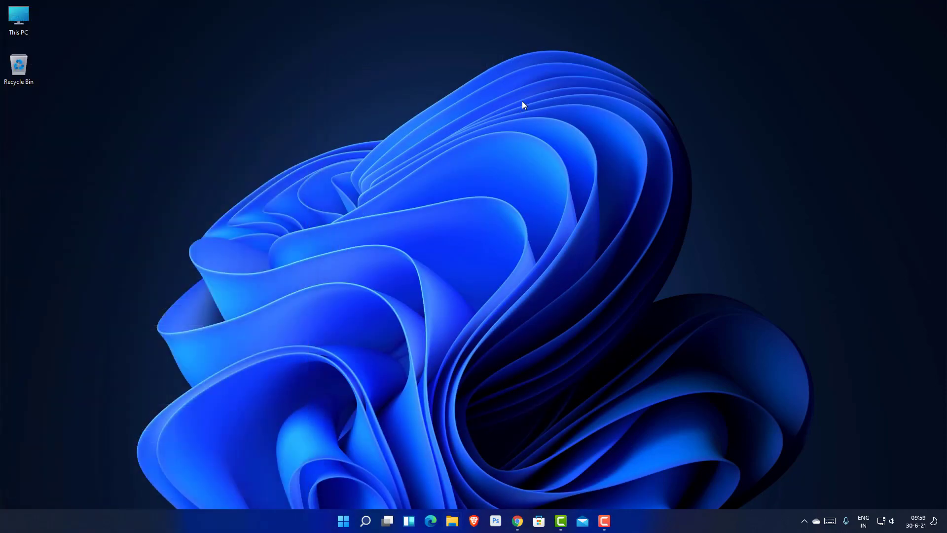